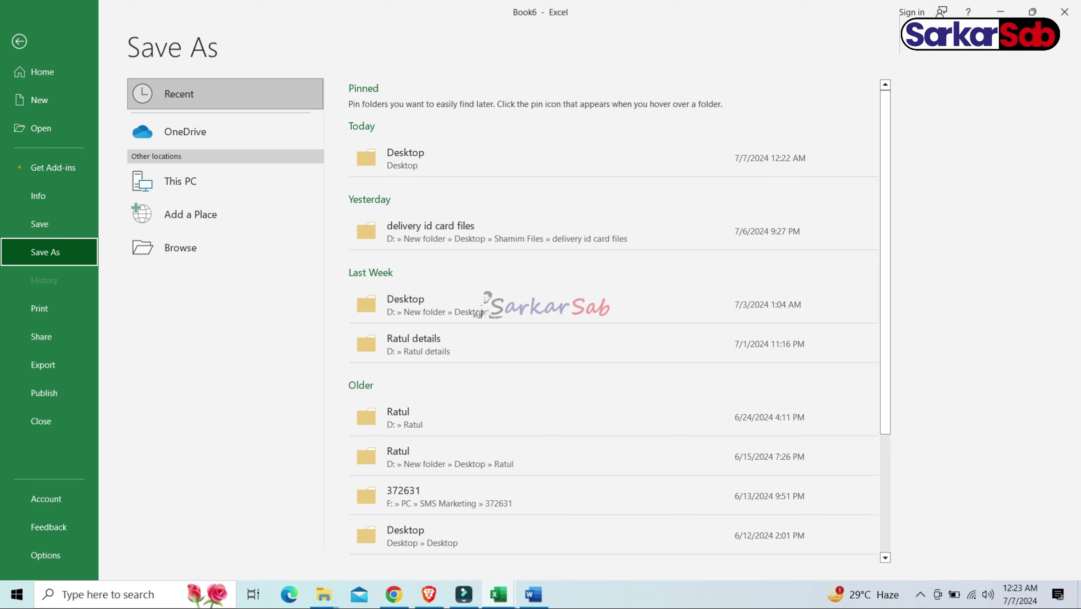
Save the workbook on the Desktop under the file name 'marksheet school result'
left_click(200, 254)
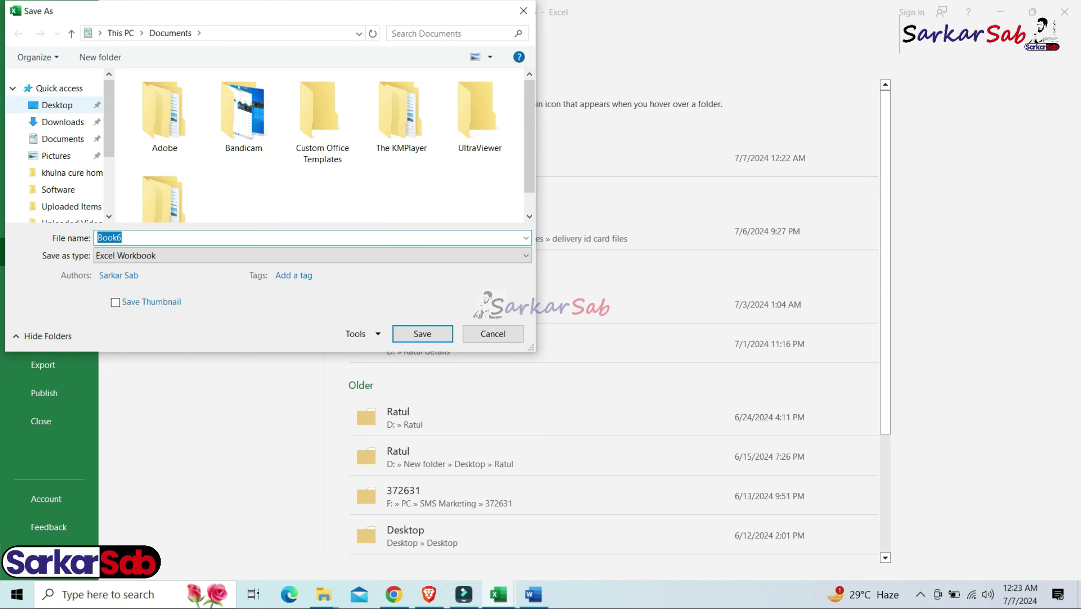
left_click(57, 106)
left_click(131, 237)
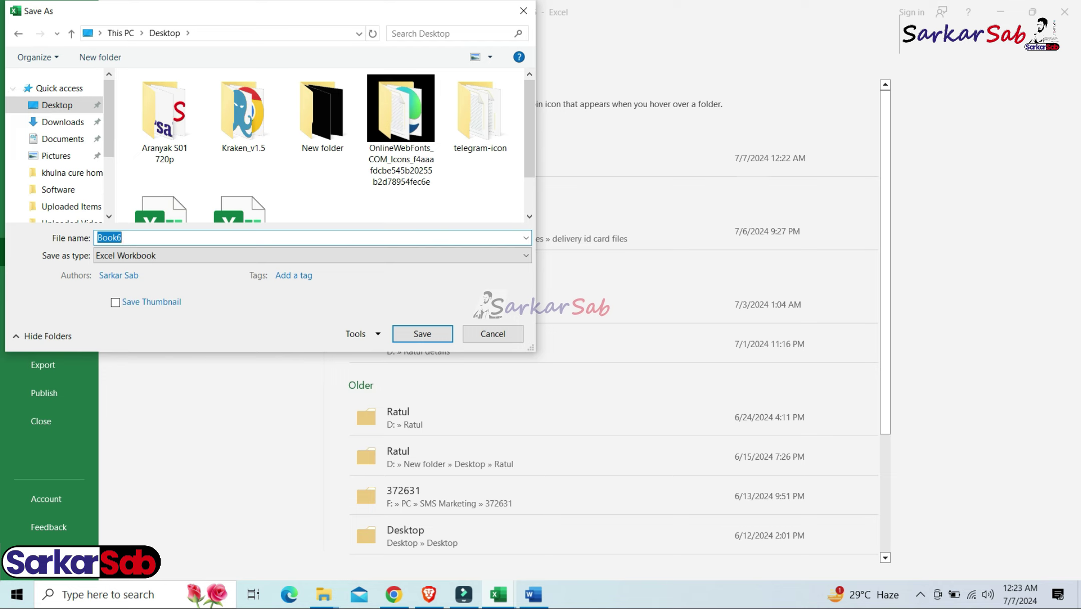
type("marksheet school result")
key("Return")
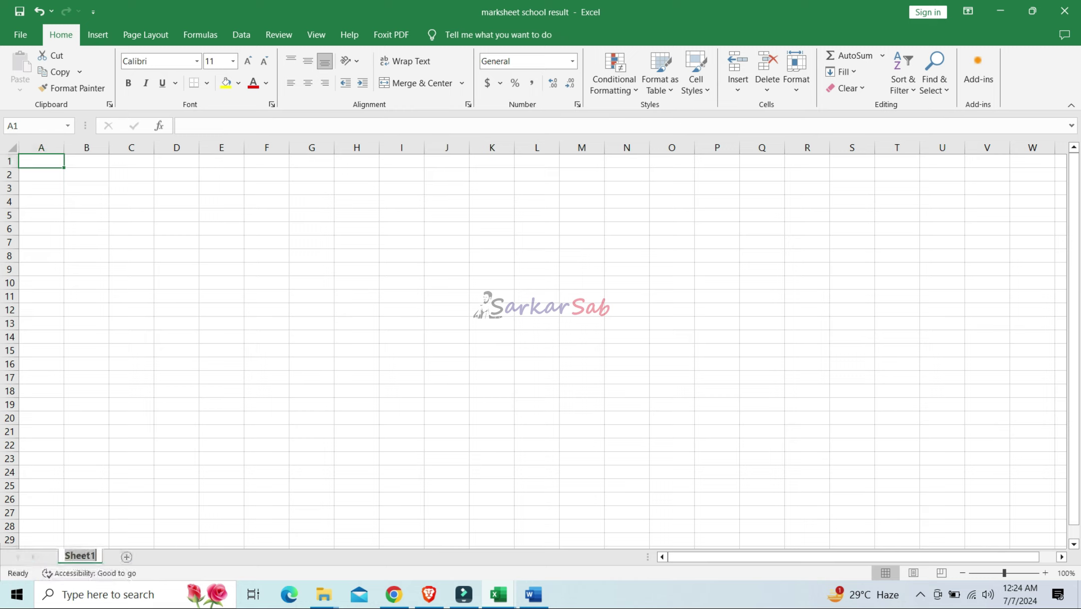
Rename the Sheet1 tab to 'marksheet' and return to cell A1
type("marksh")
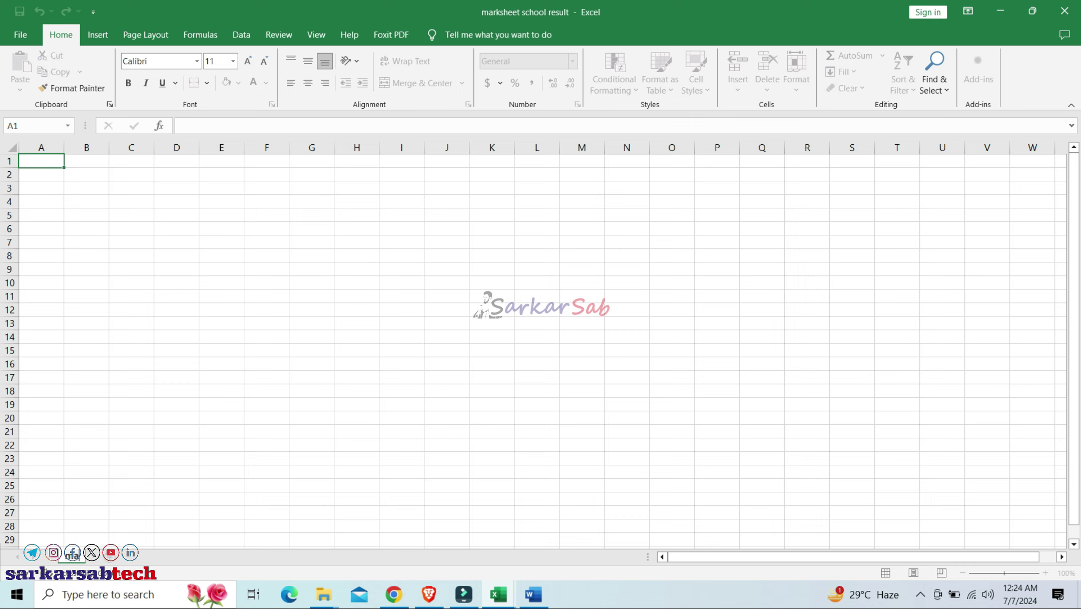
type("eet")
left_click(131, 445)
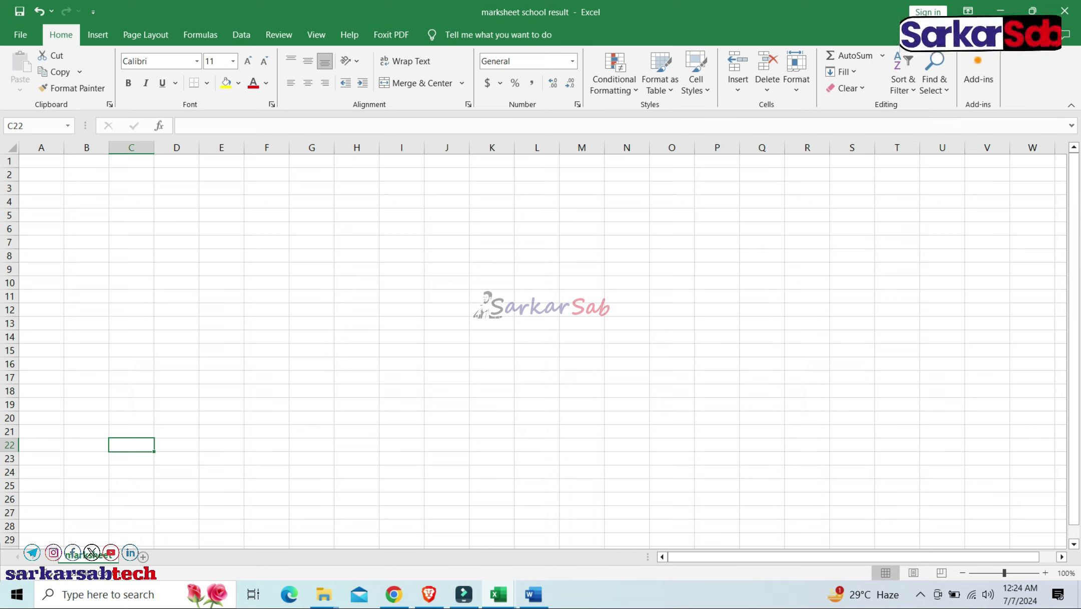
left_click(41, 161)
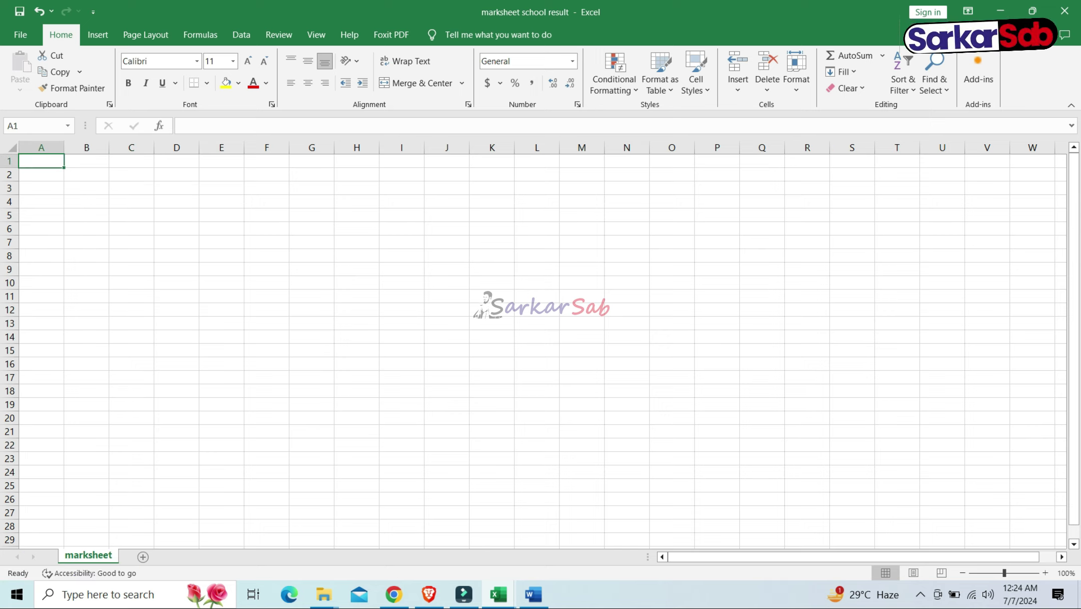
left_click(266, 283)
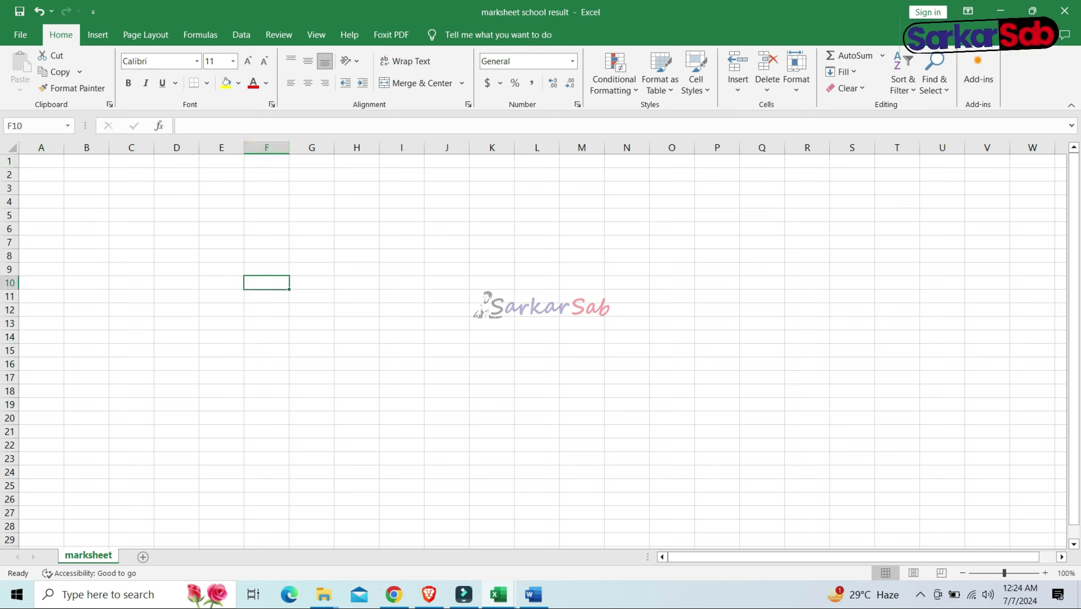
left_click(67, 126)
left_click(267, 242)
left_click(266, 242)
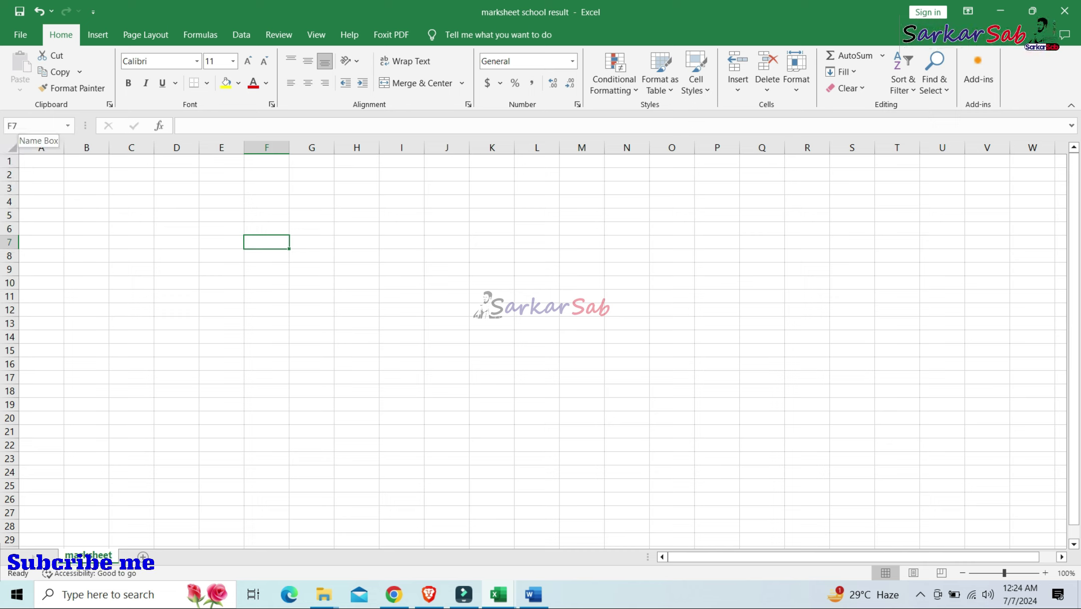
left_click(191, 162)
left_click(221, 283)
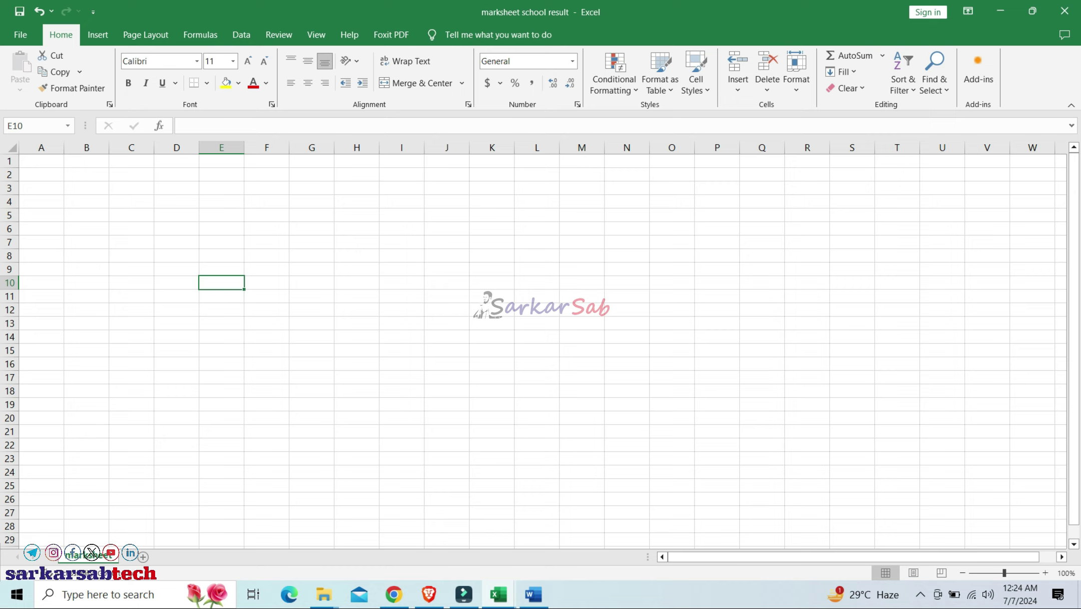
left_click(222, 215)
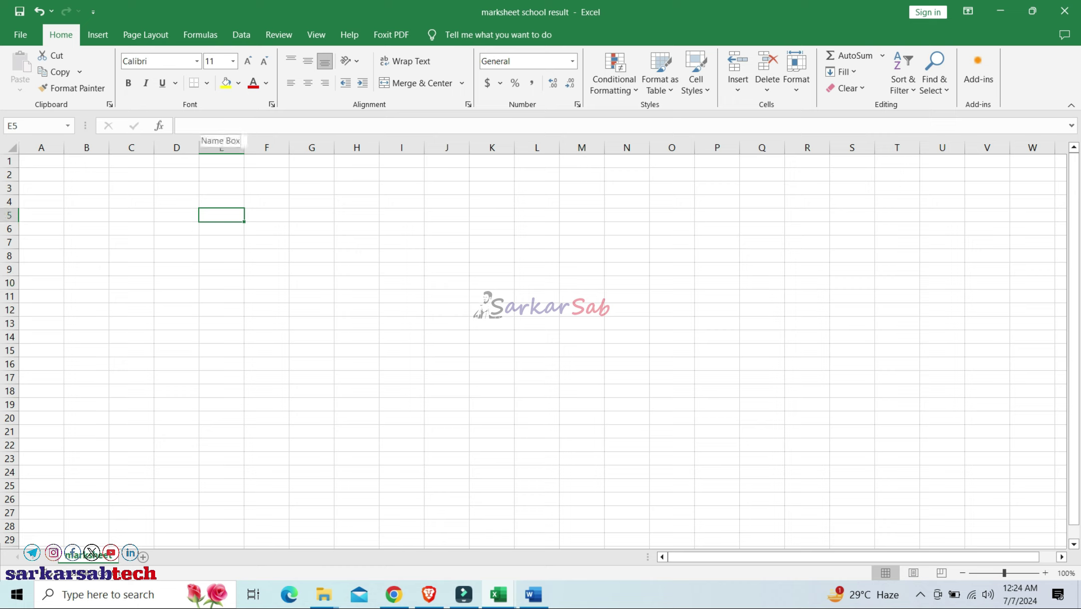
left_click(200, 126)
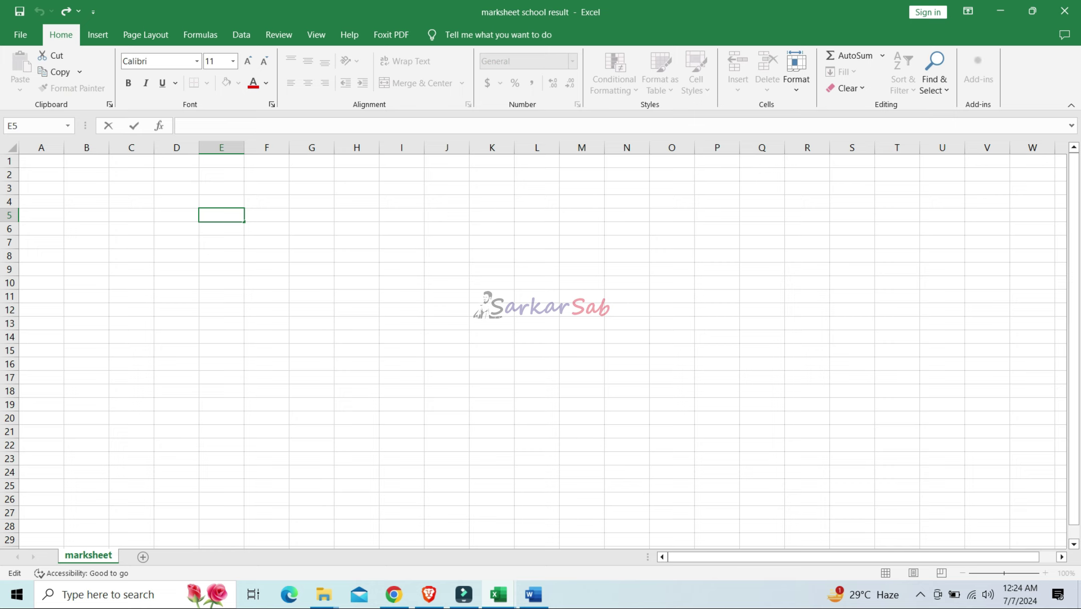
left_click(41, 161)
type("Student Name")
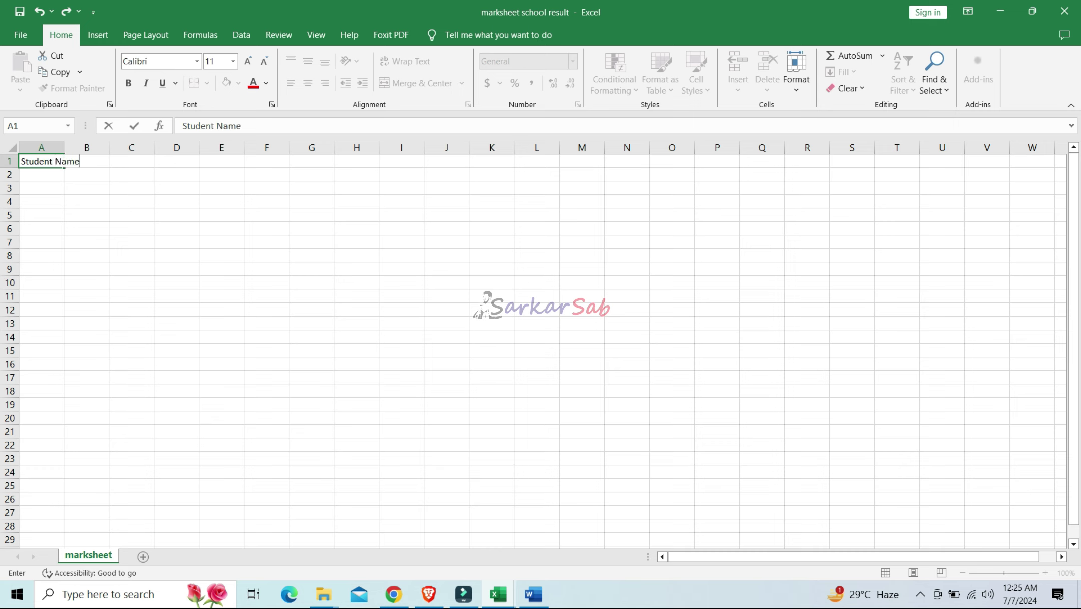
Enter 'Student Name' in A1 and 'Bangla' in B1 as the first header cells
left_click(131, 188)
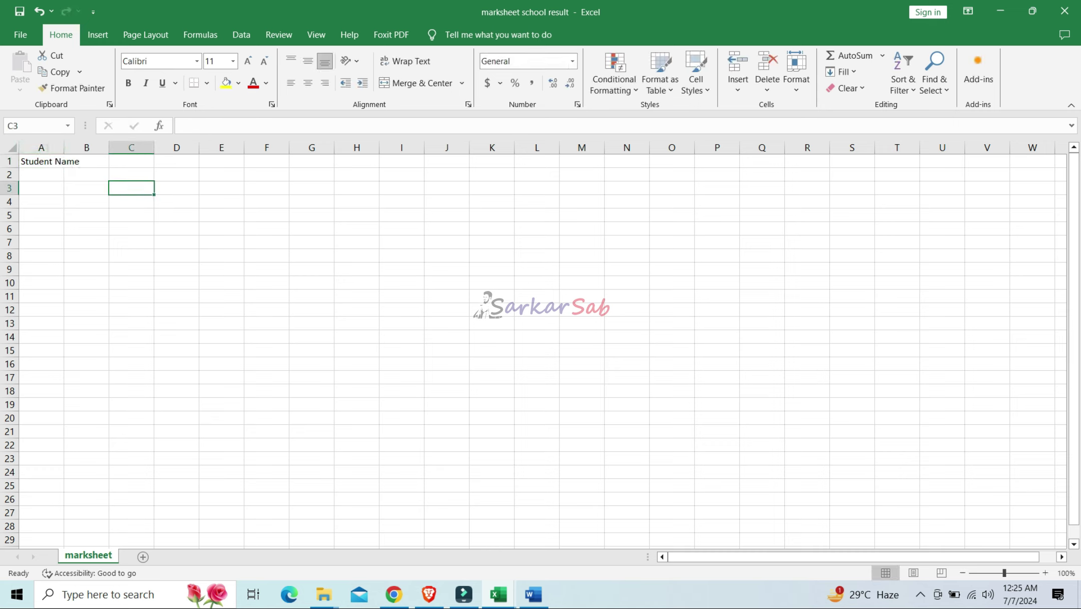
left_click(57, 162)
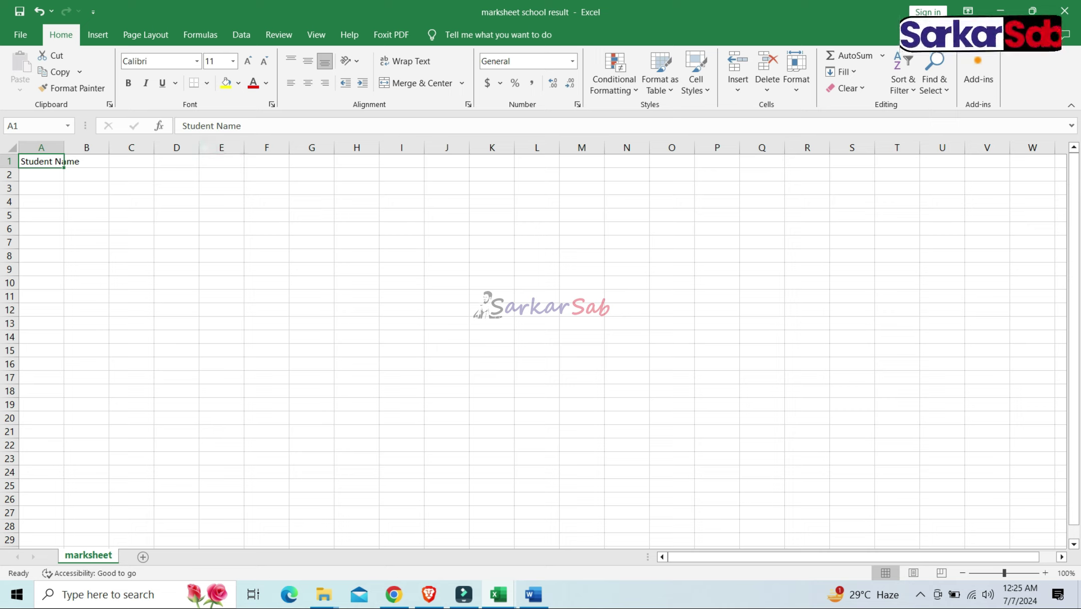
left_click(256, 126)
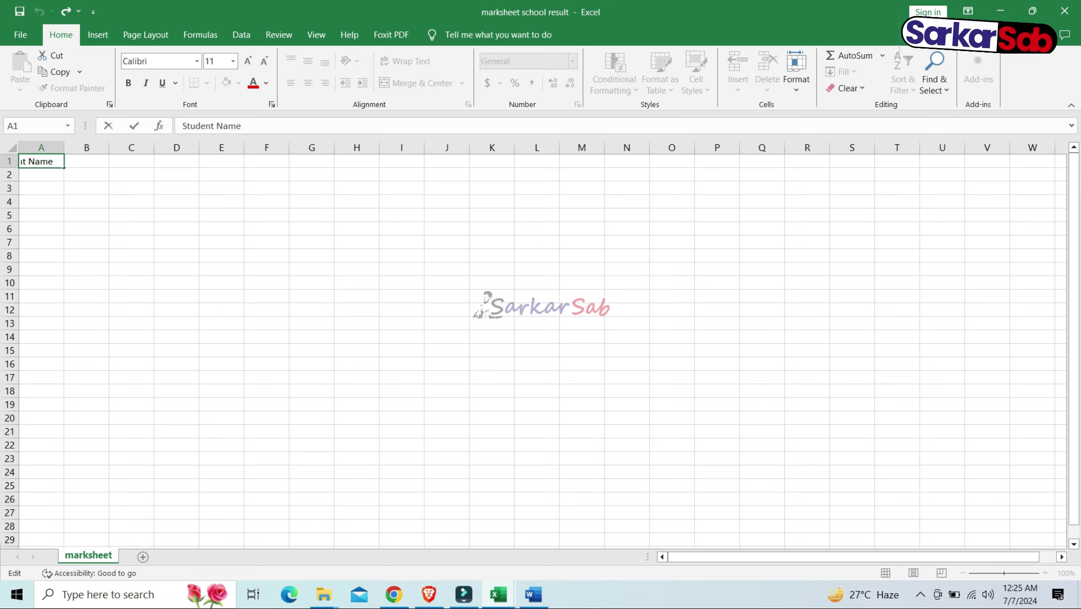
left_click_drag(250, 127, 181, 126)
left_click(245, 126)
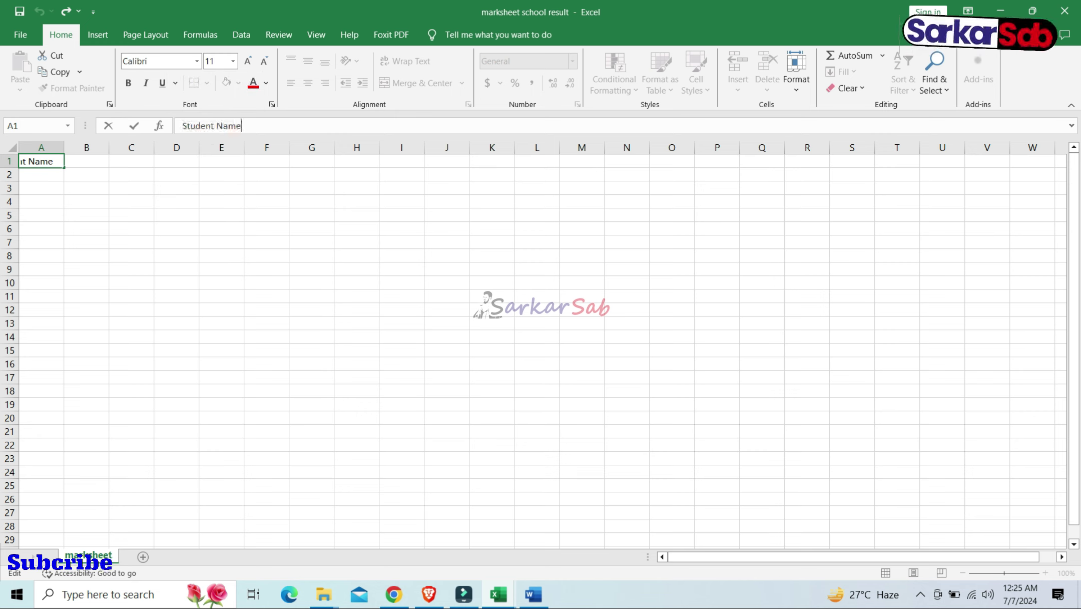
key("Tab")
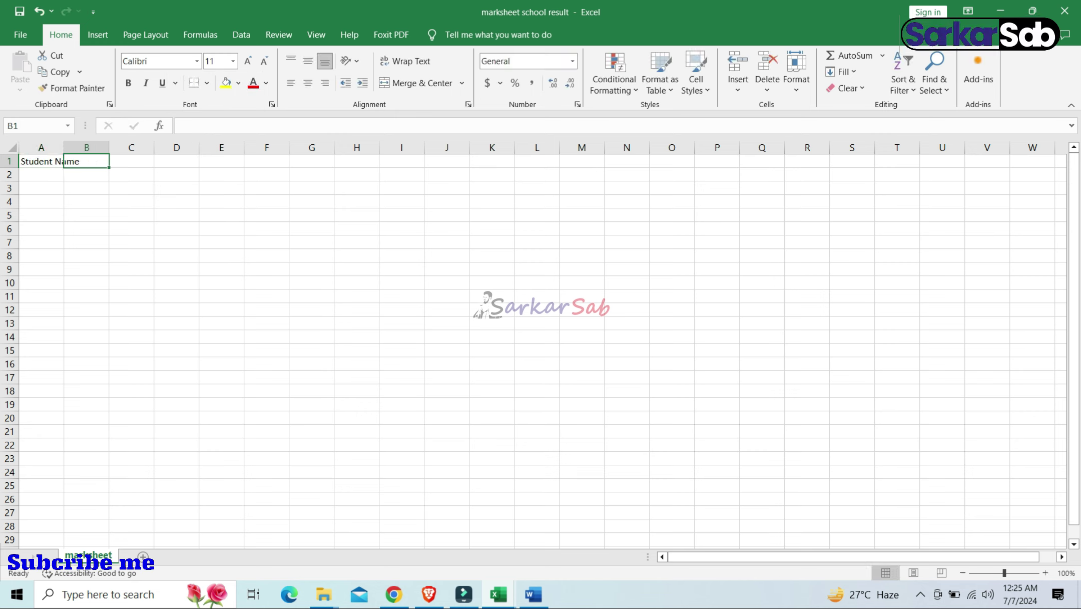
type("Ban")
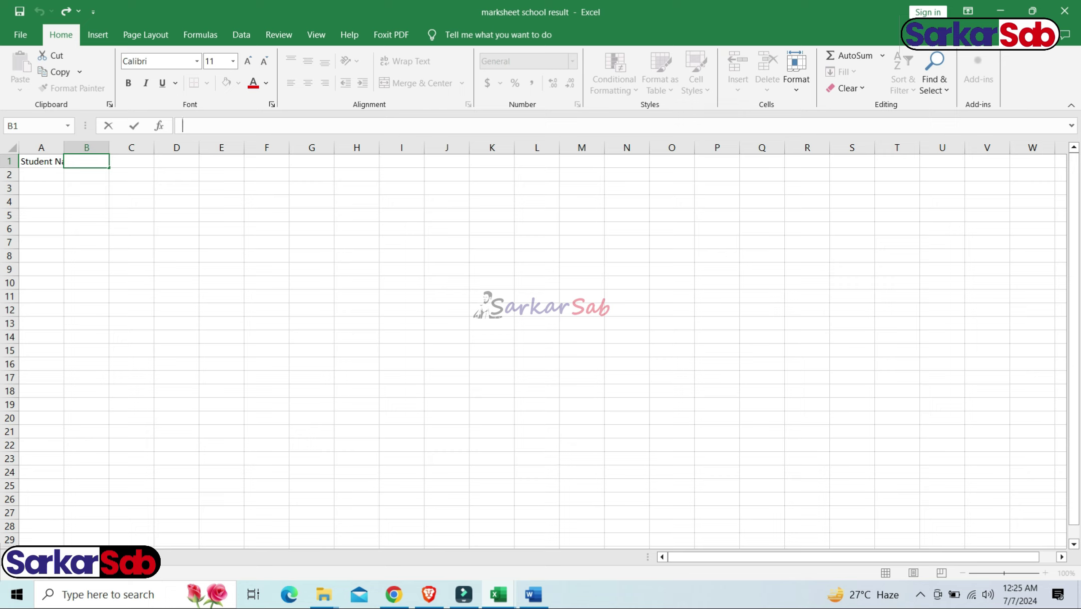
type("gla")
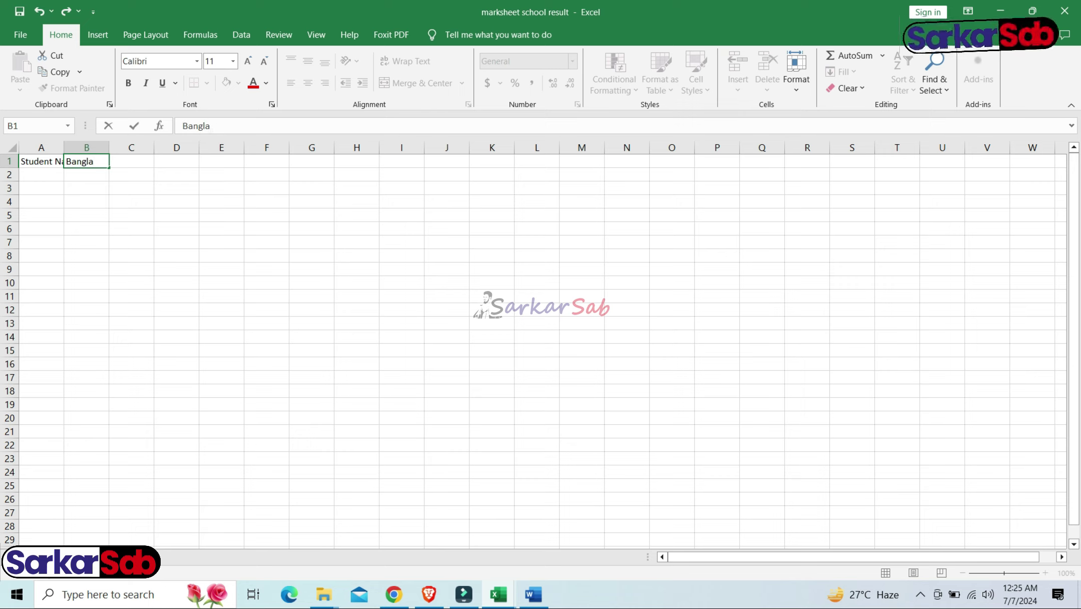
left_click(131, 174)
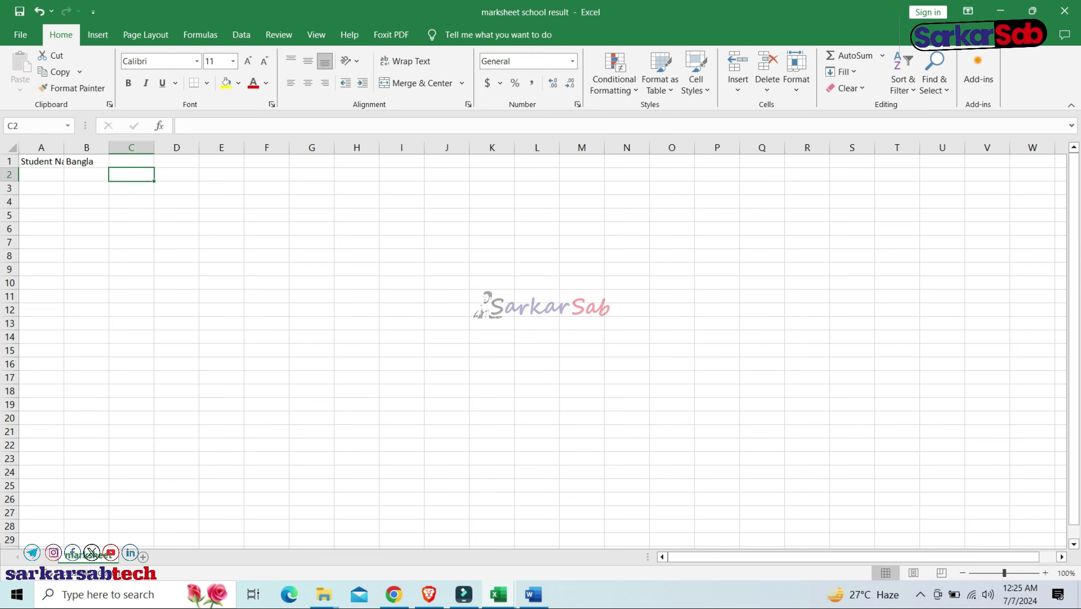
left_click(86, 161)
left_click(212, 126)
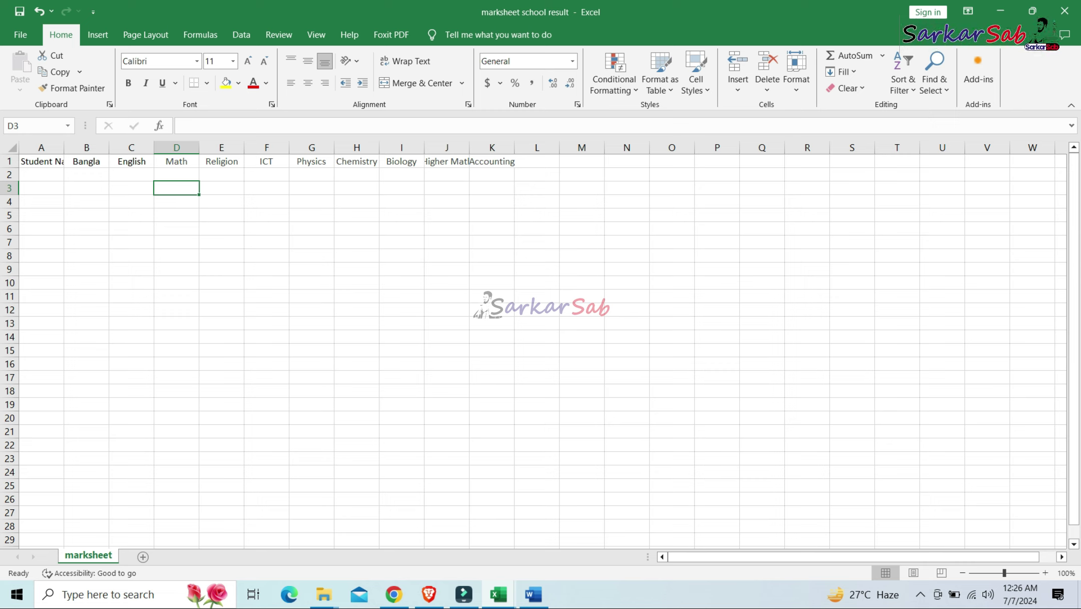
left_click(176, 229)
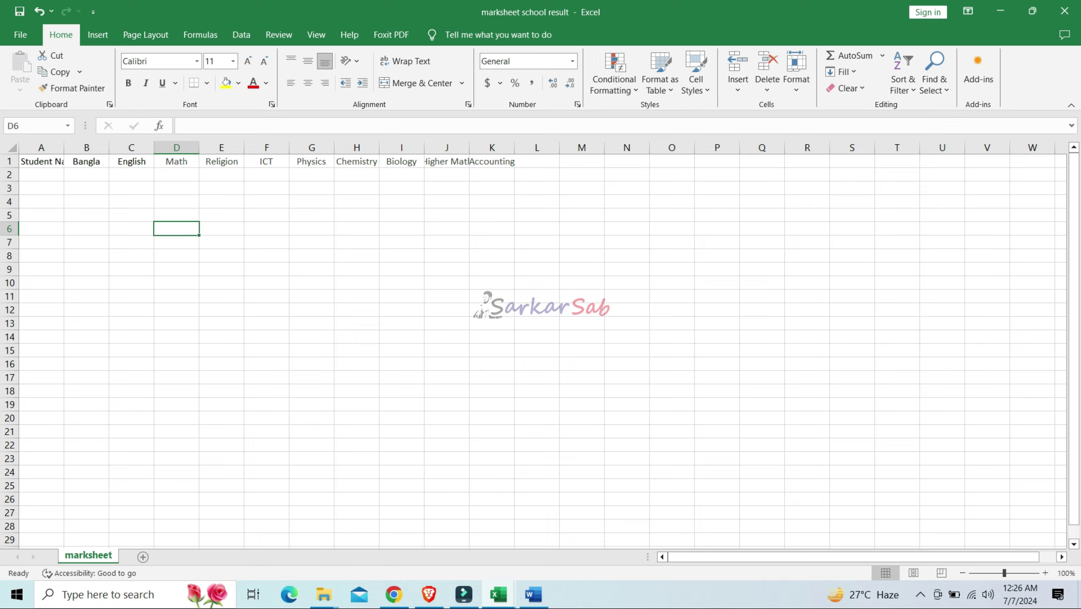
AutoFit column A to 'Student Name' and column J to show 'Higher Math' in full
left_click(42, 162)
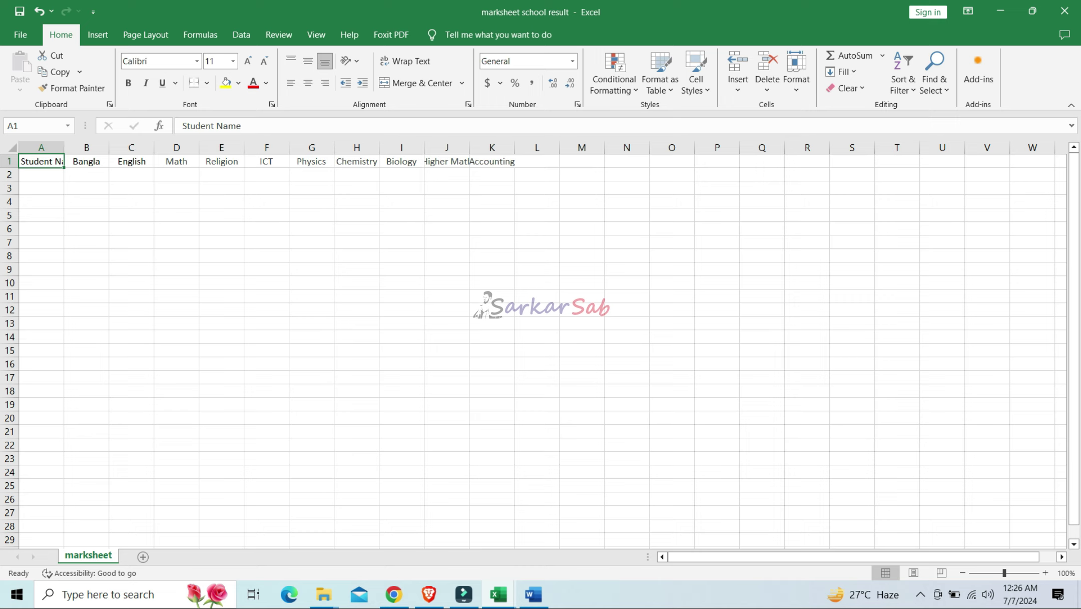
left_click(87, 188)
left_click(42, 161)
key("ctrl+shift+Down")
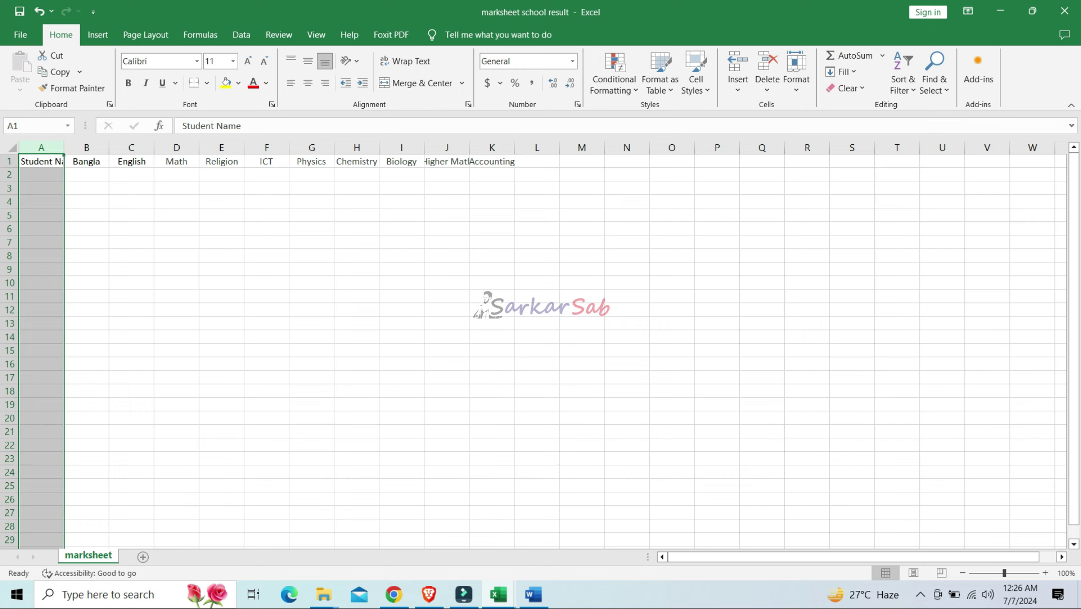
double_click(64, 148)
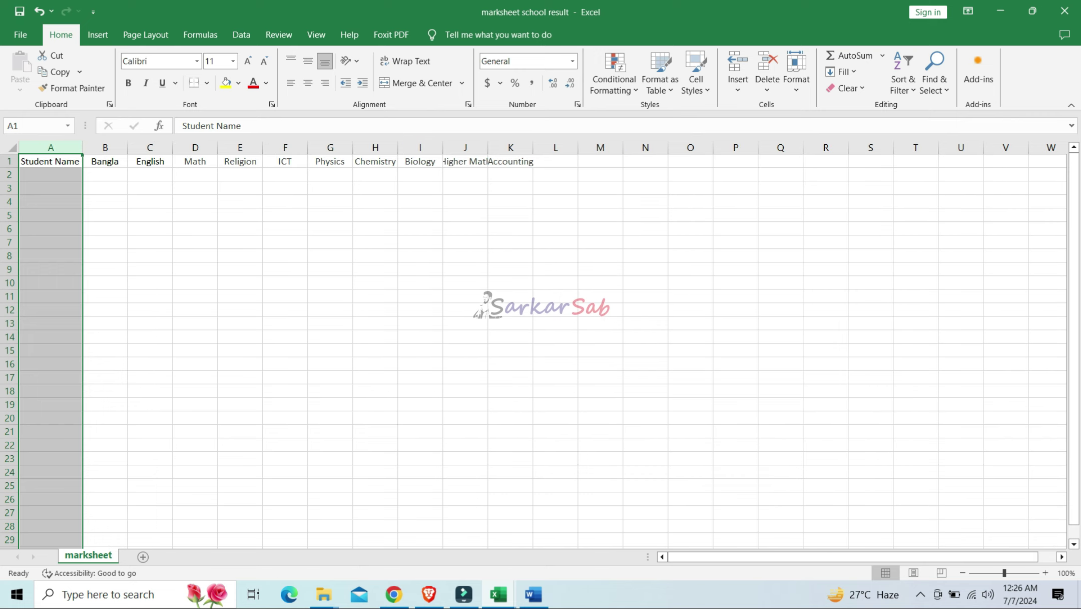
double_click(488, 148)
left_click(523, 189)
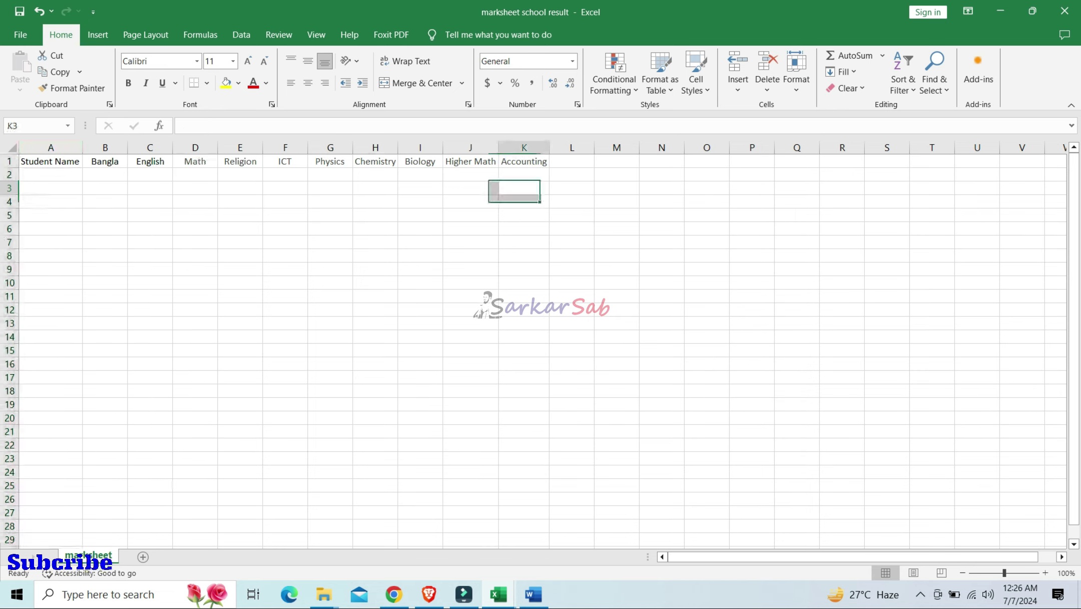
left_click(51, 175)
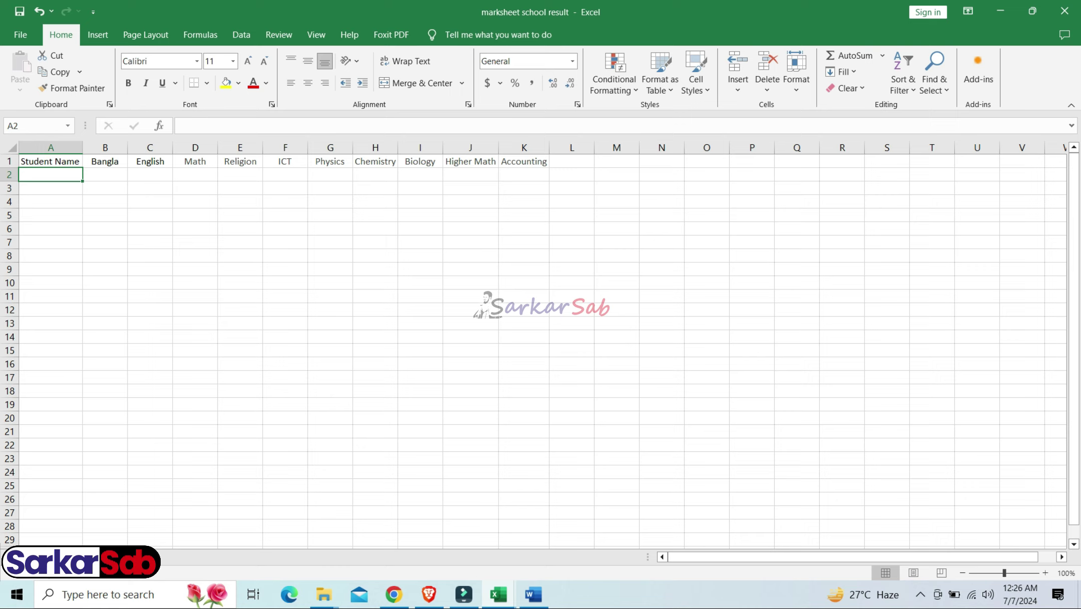
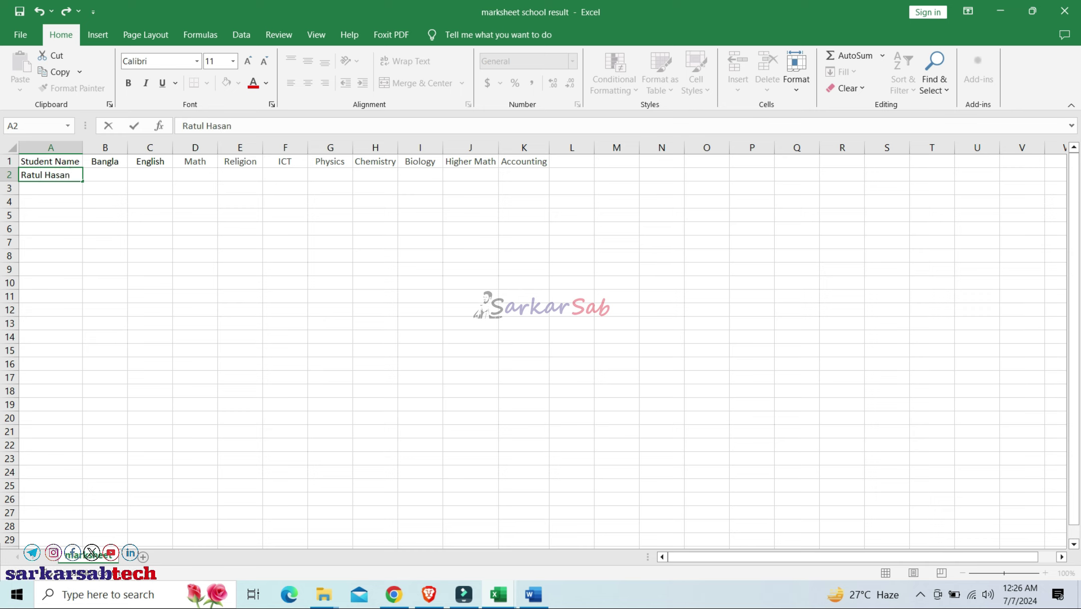
Enter the first student's name in A2 and a Bangla mark of 75 in B2
left_click(150, 282)
left_click(51, 175)
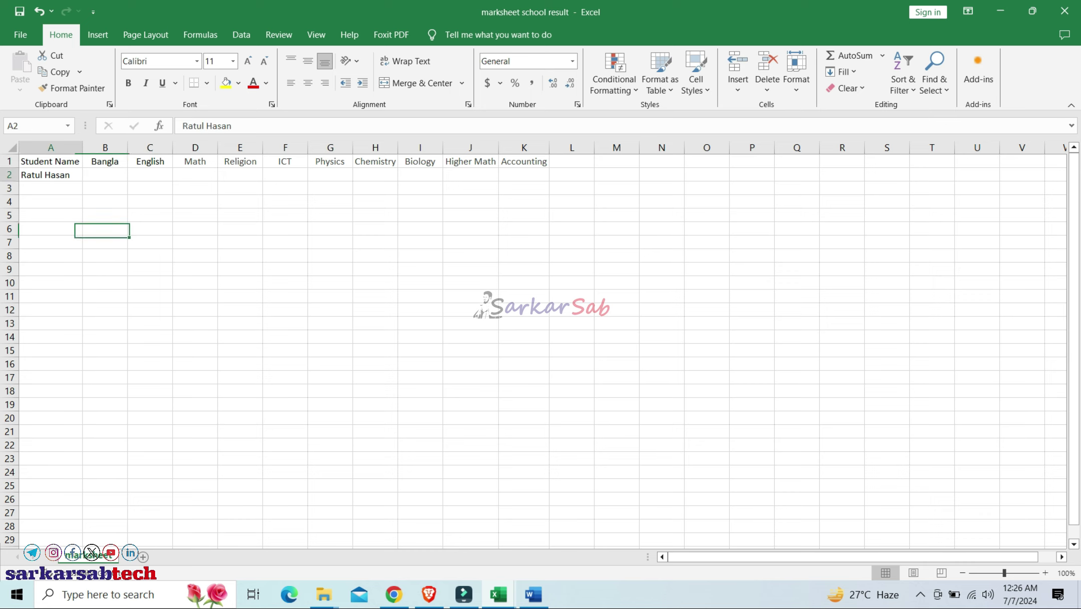
left_click(105, 175)
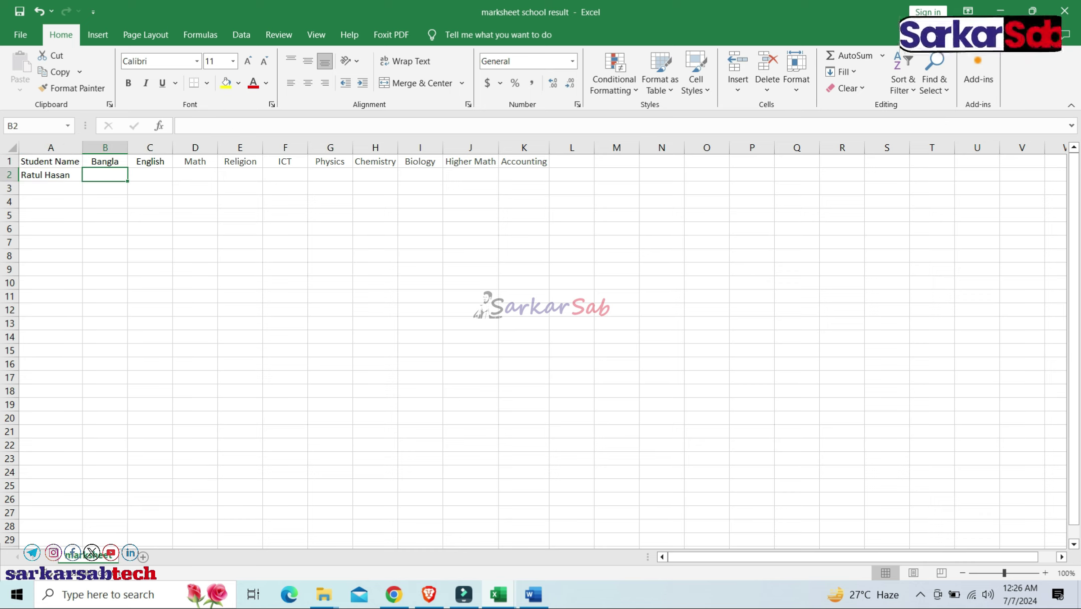
type("75")
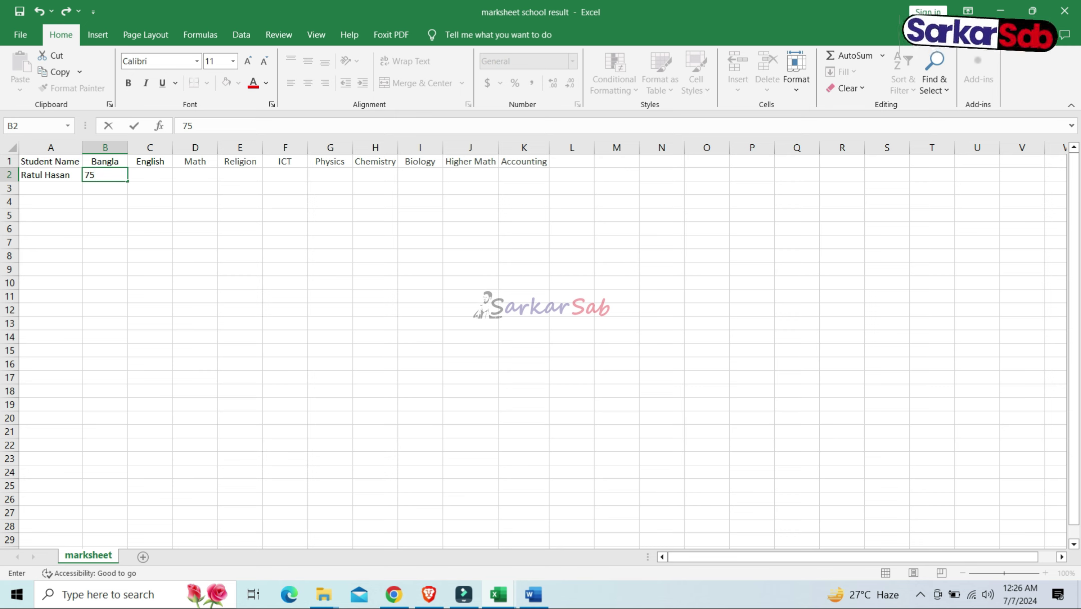
left_click(150, 216)
left_click(105, 174)
left_click(150, 175)
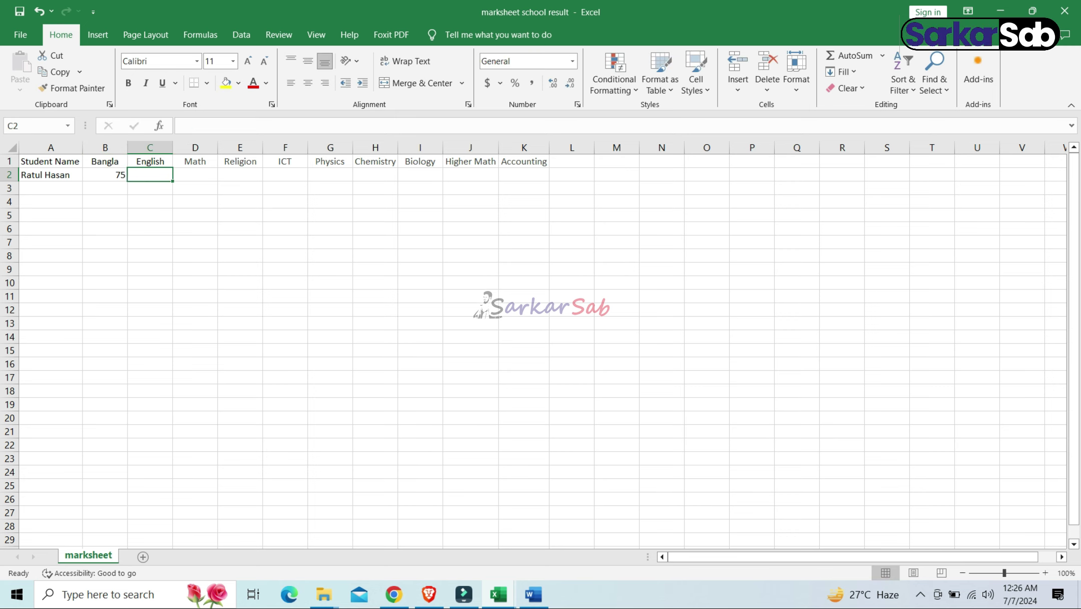
key("Down")
key("Down")
key("Up")
key("Up")
key("Right")
key("Down")
key("Down")
key("Down")
key("Down")
left_click(105, 175)
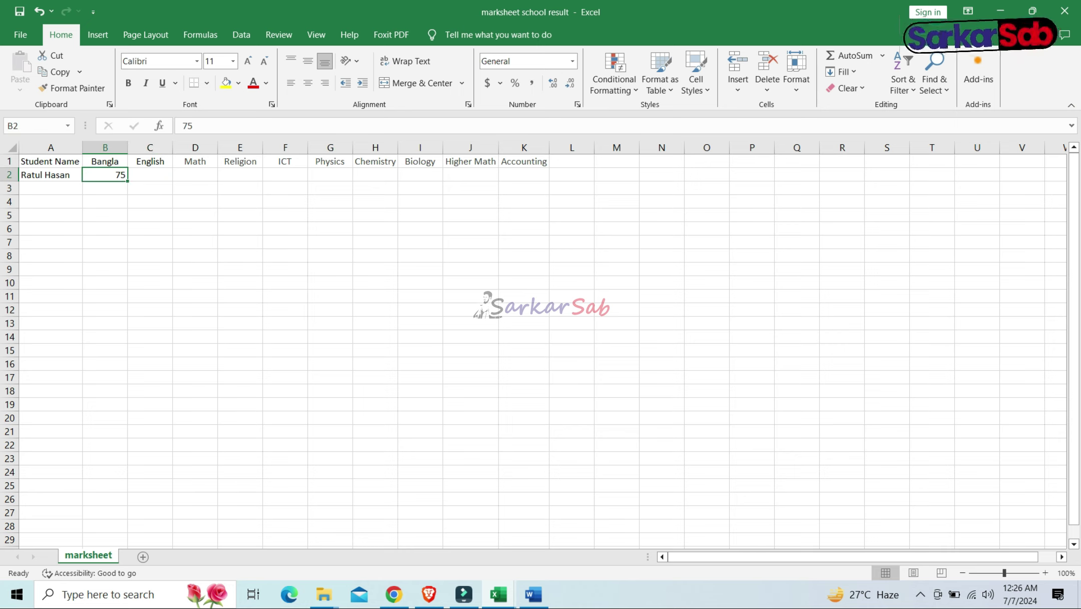
Enter marks 85, 95, 98, 97 and 98 for English through Physics in C2:G2
key("Right")
type("85")
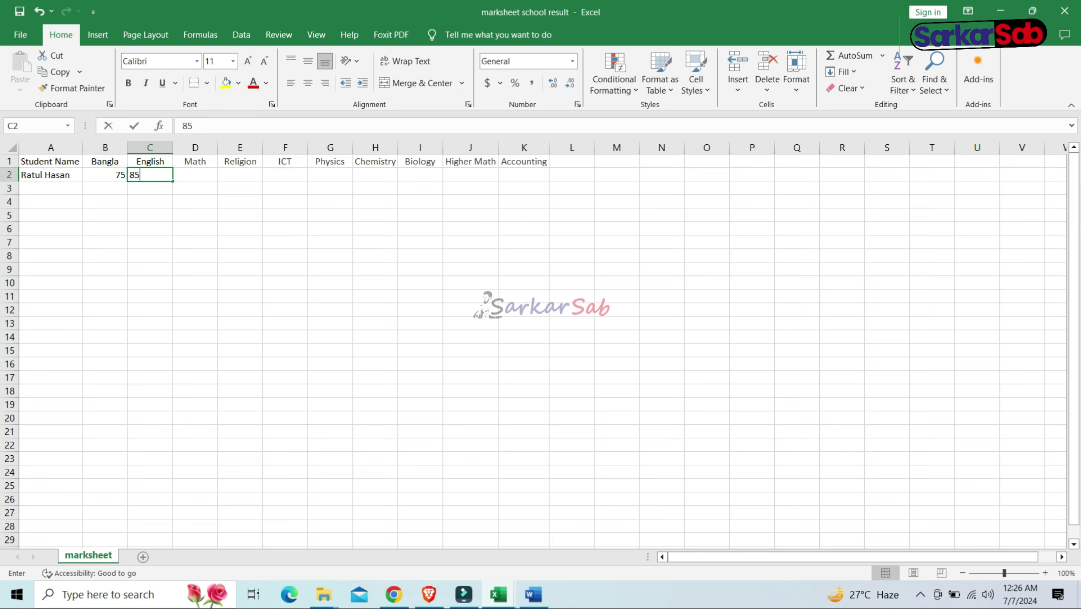
key("Tab")
type("95")
key("Tab")
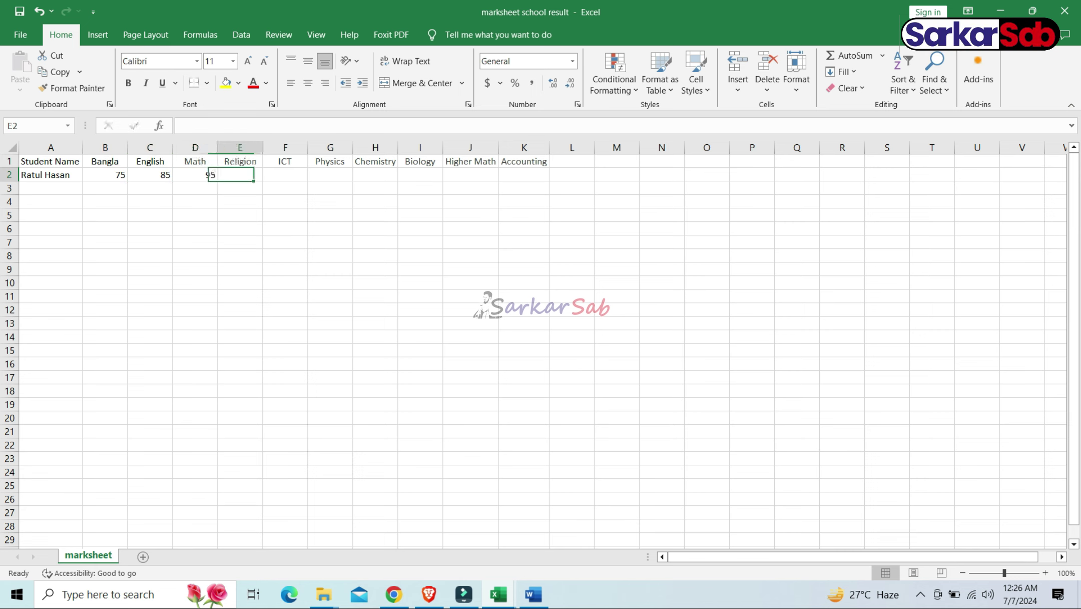
type("98")
key("Tab")
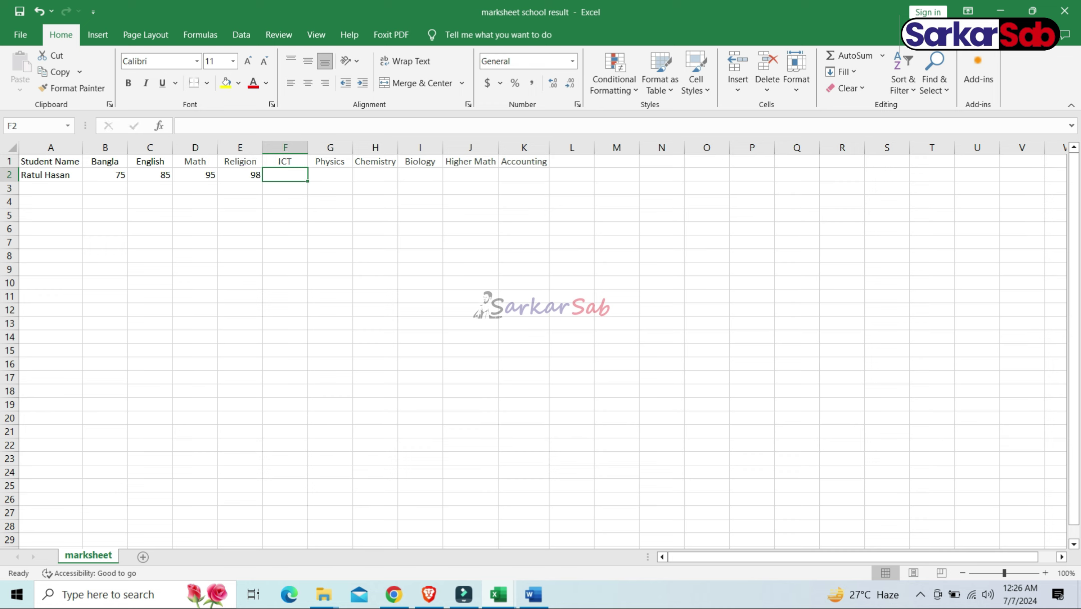
key("Tab")
type("9")
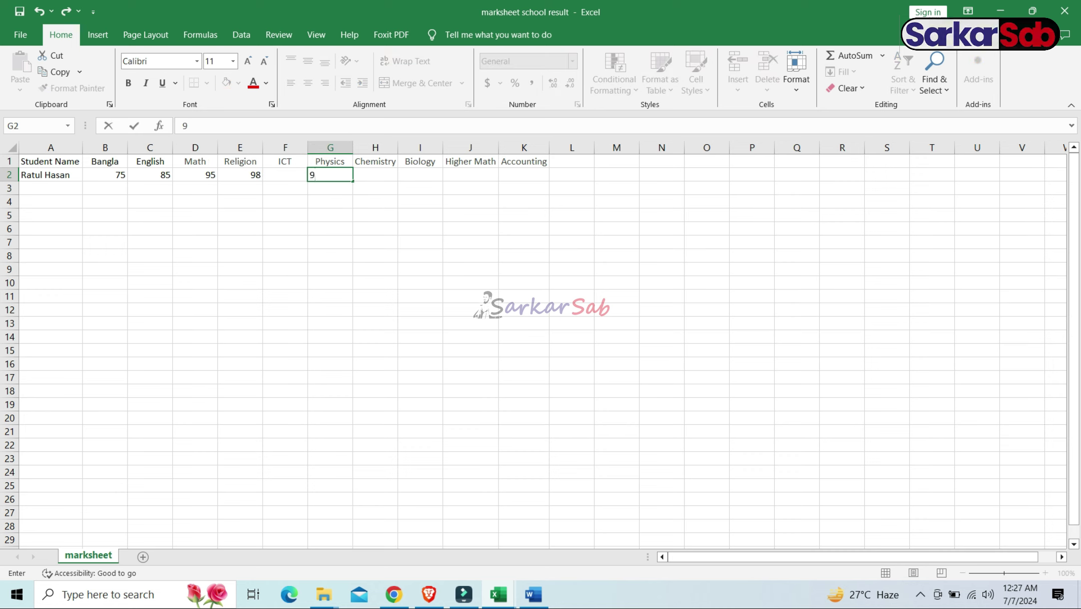
key("BackSpace")
key("Left")
type("97")
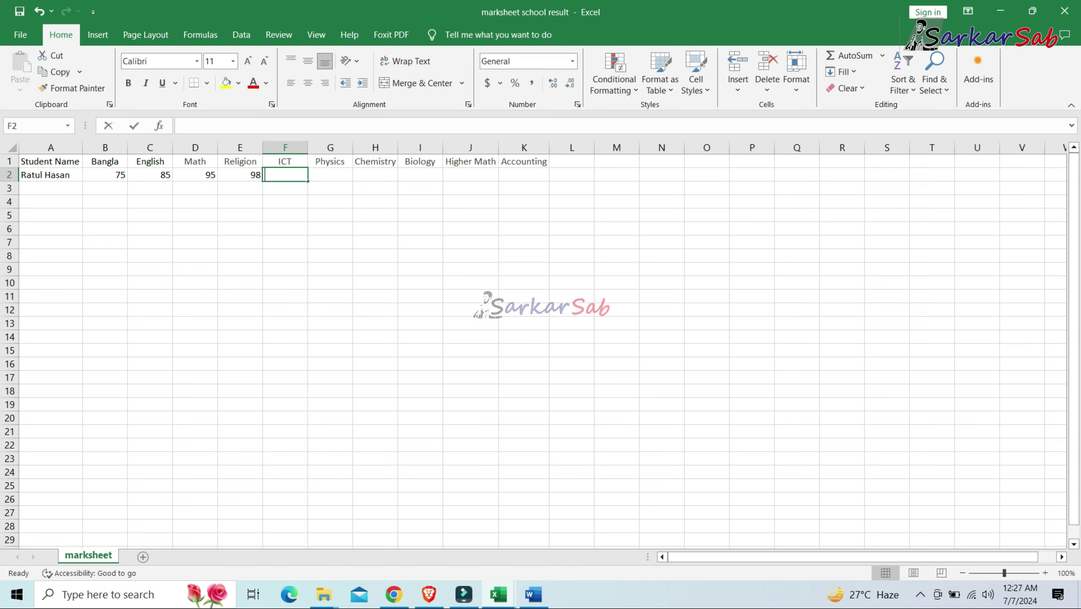
key("Tab")
type("98")
key("Tab")
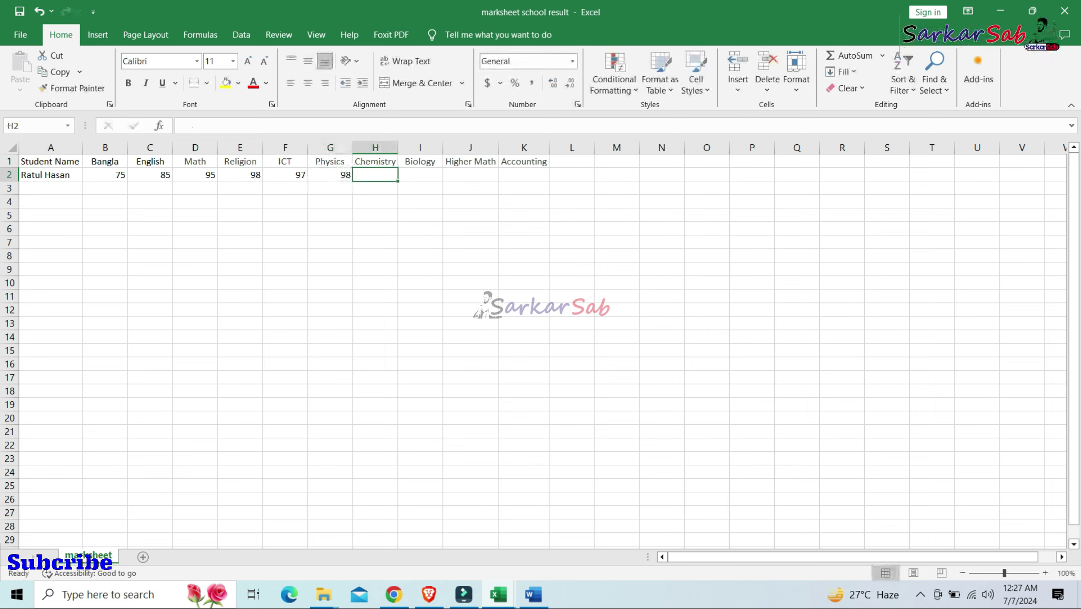
Enter marks 96, 85, 98 and 85 for Chemistry through Accounting in H2:K2
type("96")
key("Tab")
type("85")
key("Tab")
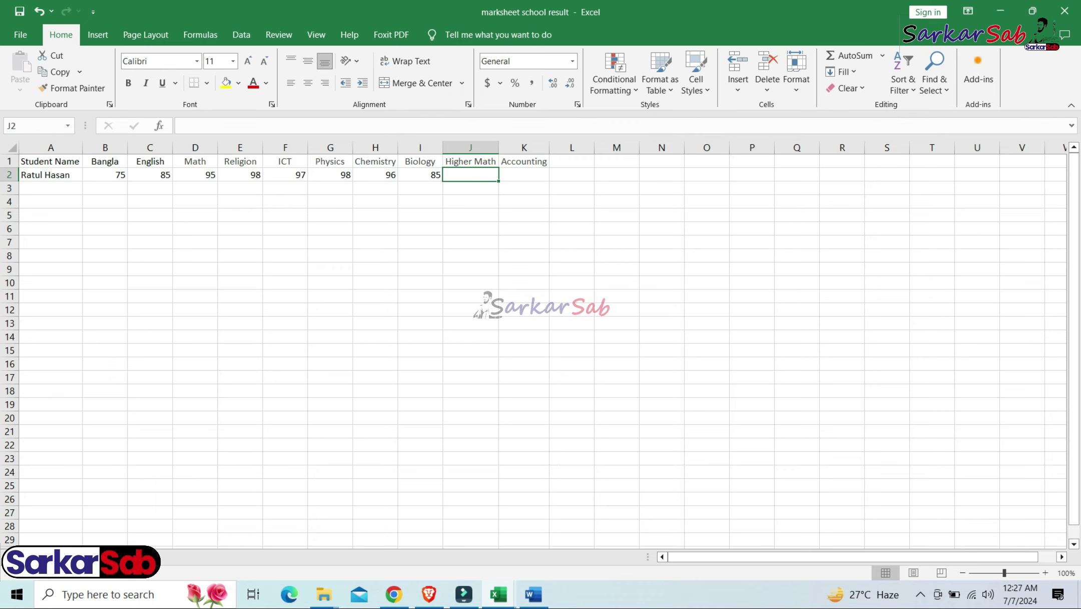
key("Left")
key("Left")
key("Right")
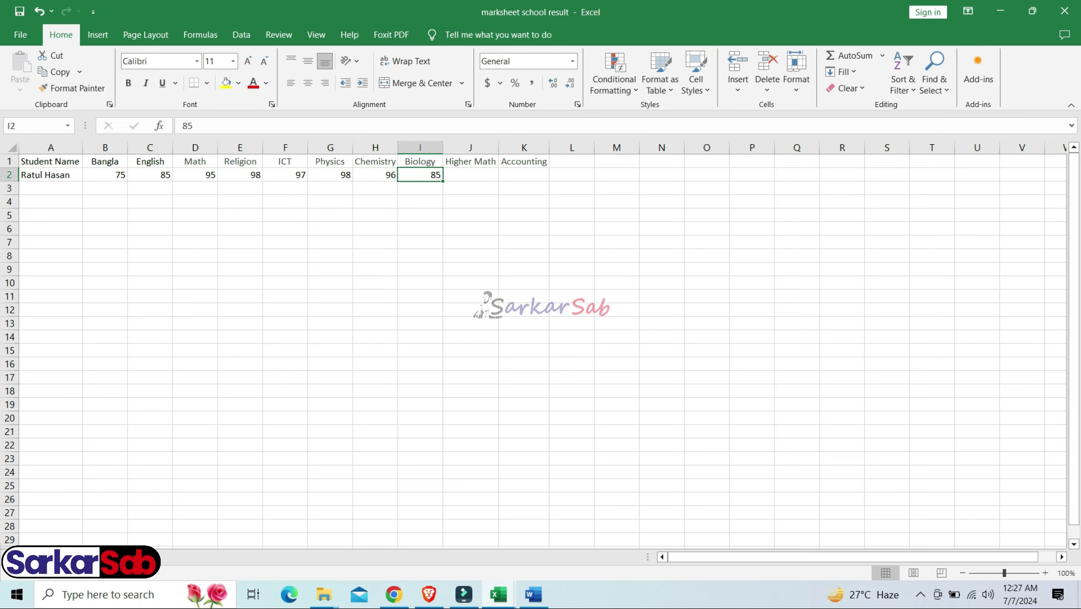
key("Right")
type("98")
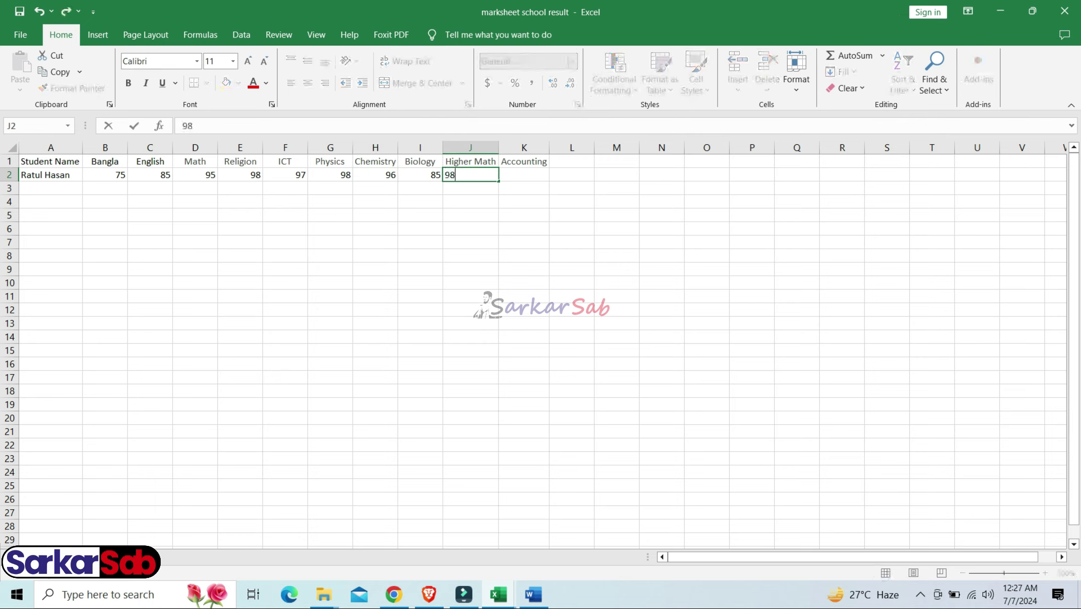
key("Tab")
type("85")
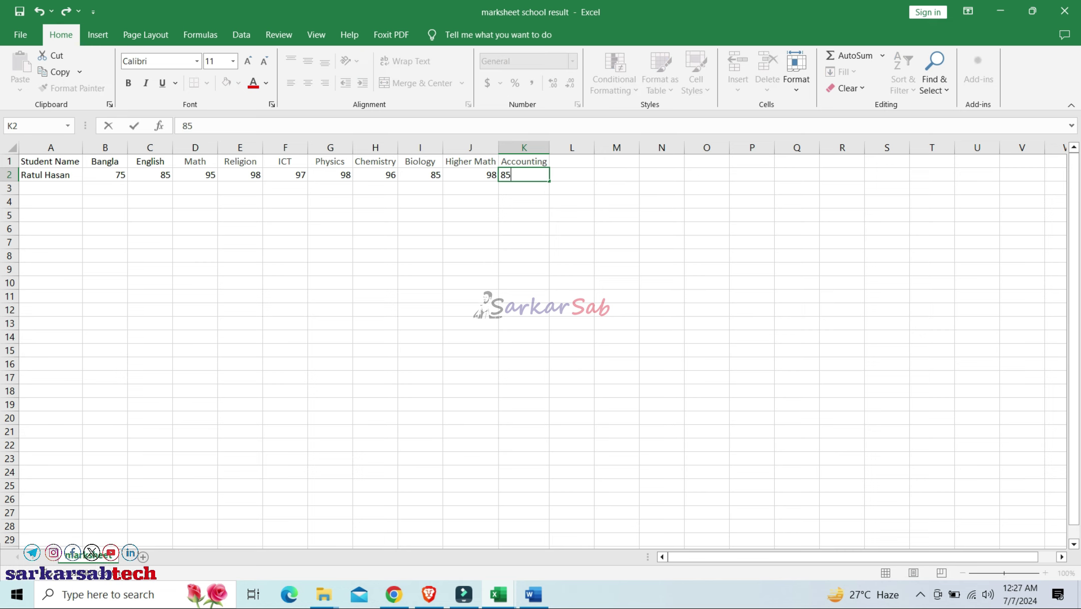
key("Tab")
left_click(150, 215)
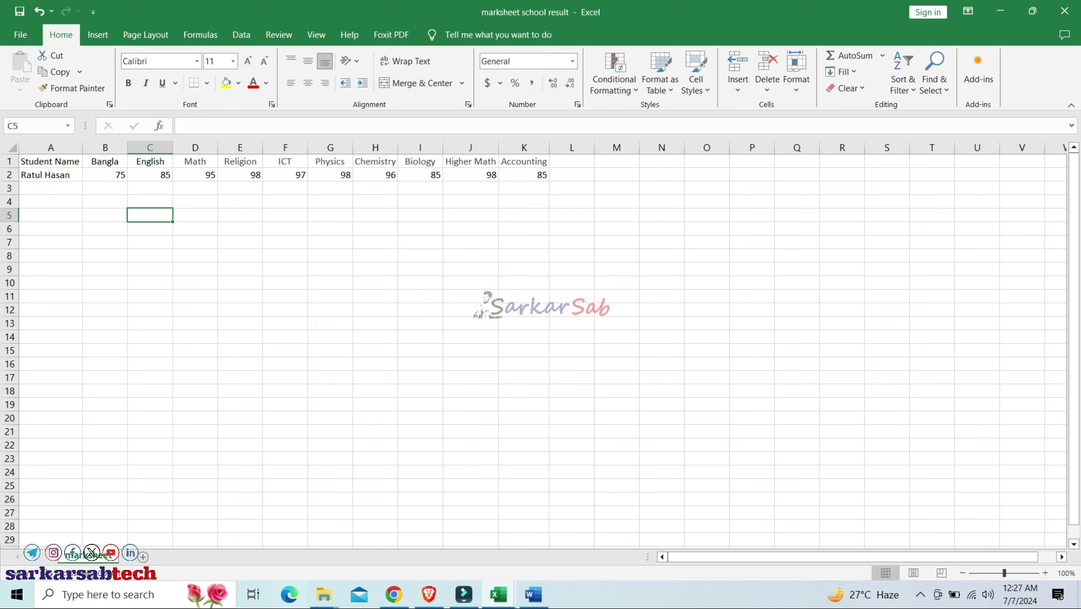
Copy all of Sheet2's marks from the marksheet workbook and paste them into marksheet school result
mouse_move(498, 594)
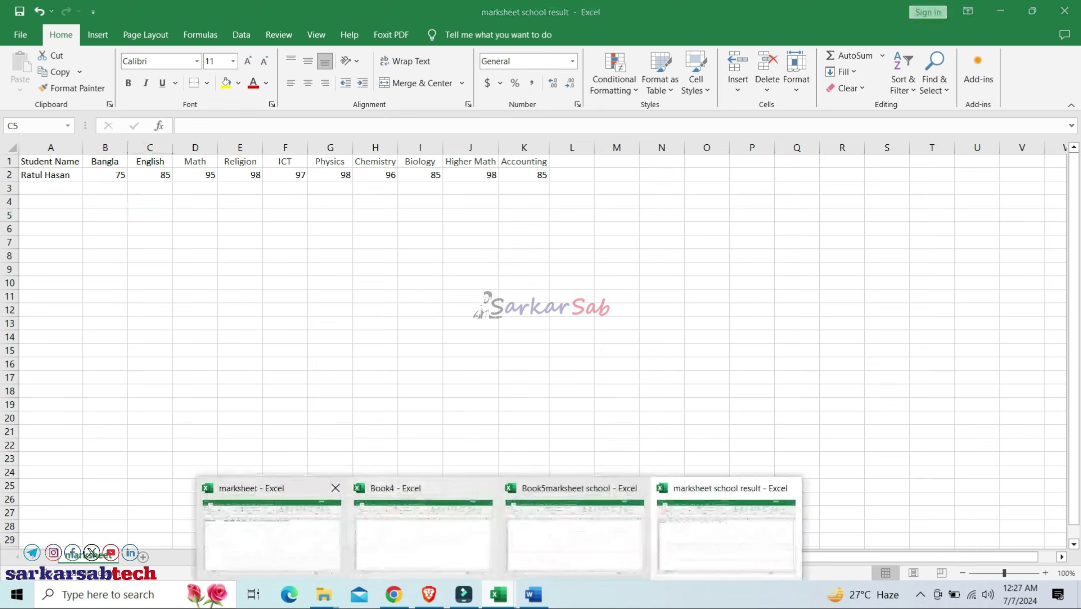
left_click(278, 535)
key("ctrl+Page_Down")
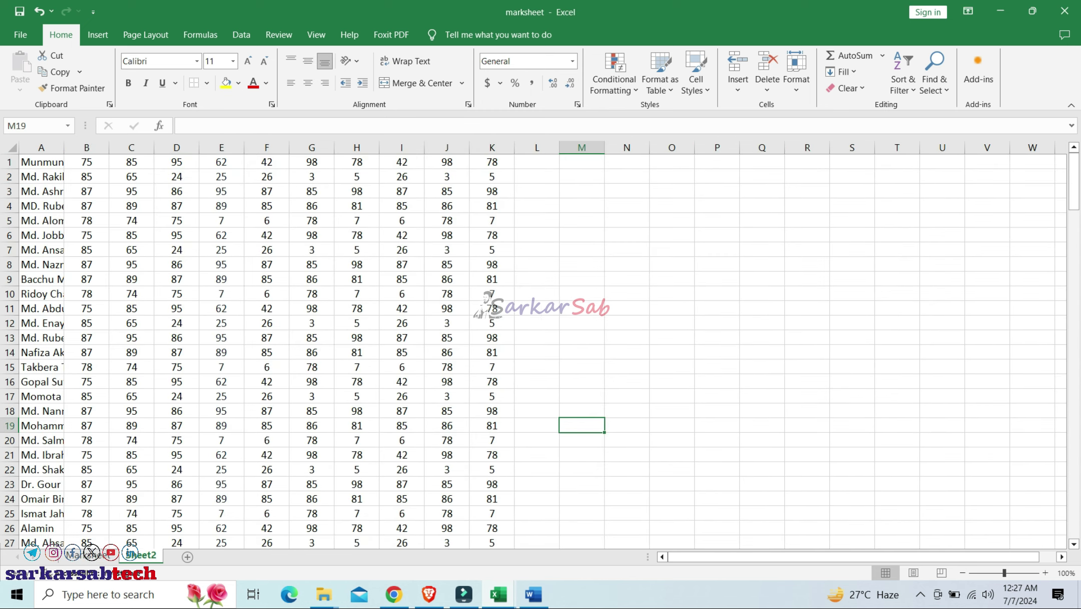
key("ctrl+a")
key("ctrl+c")
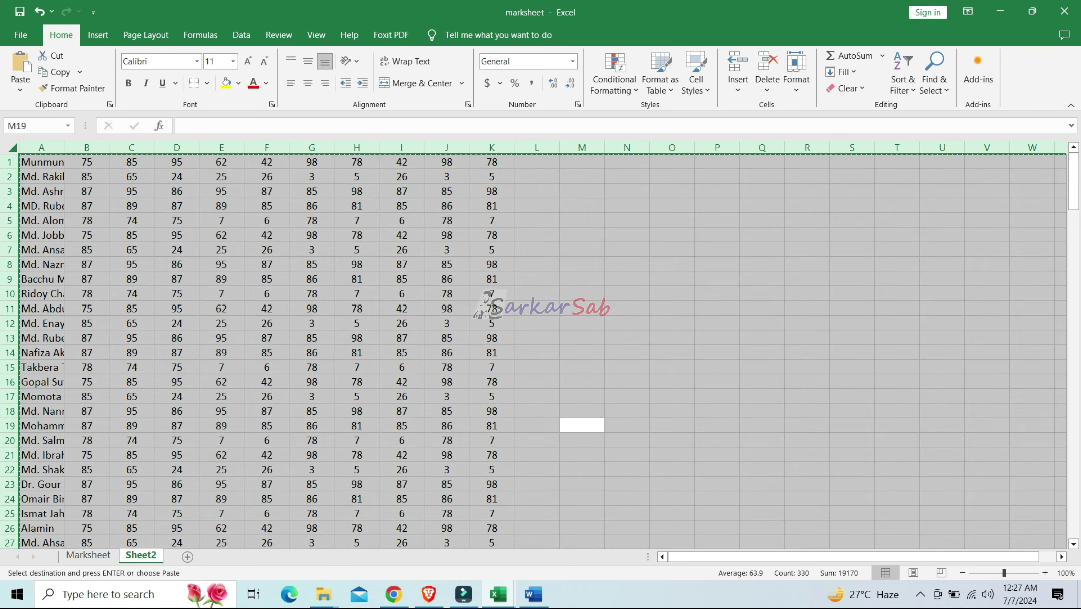
left_click(498, 594)
left_click(726, 535)
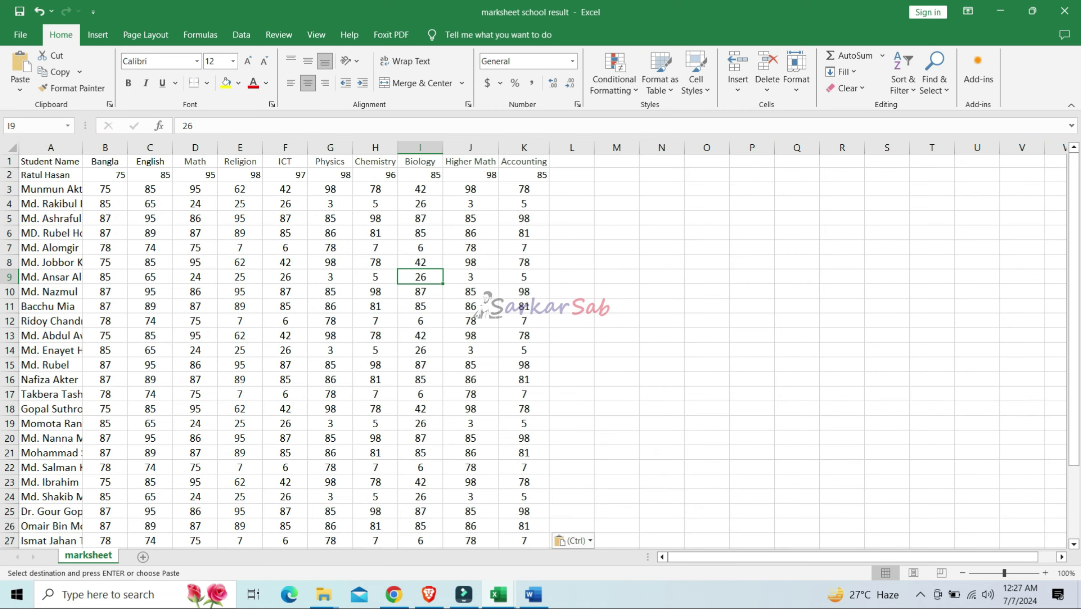
key("ctrl+a")
key("ctrl+v")
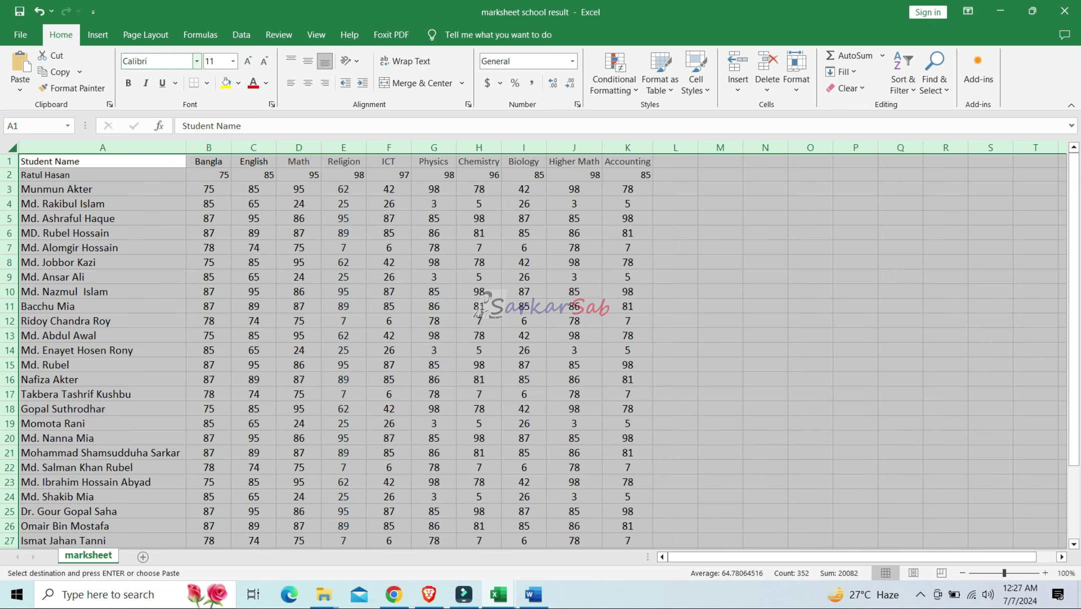
Set the whole sheet to Calibri Light 12 pt with contents middle-aligned vertically
left_click(197, 61)
type("Ca")
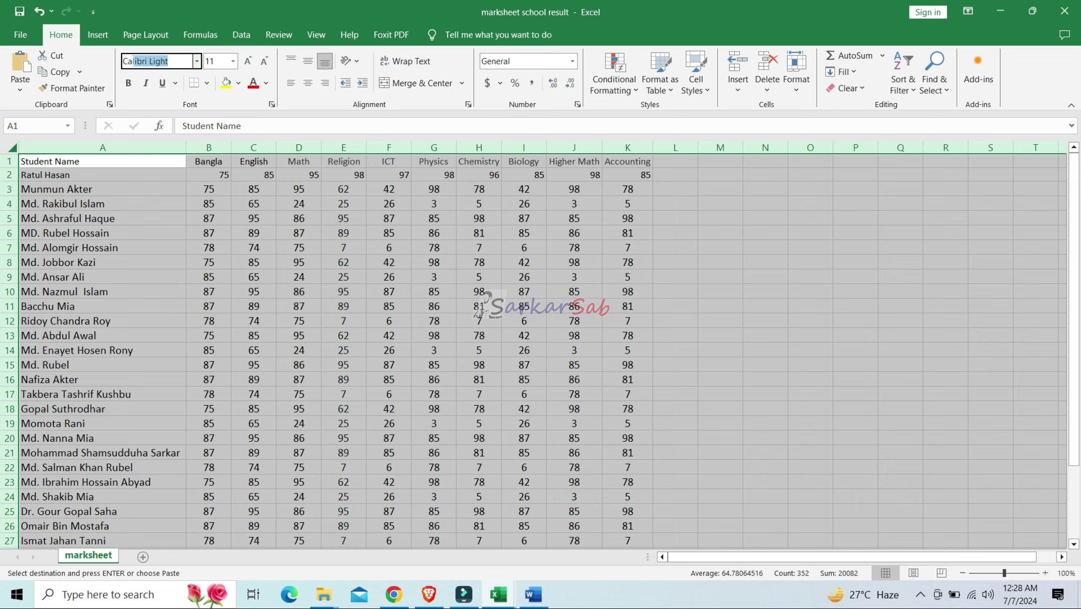
key("Return")
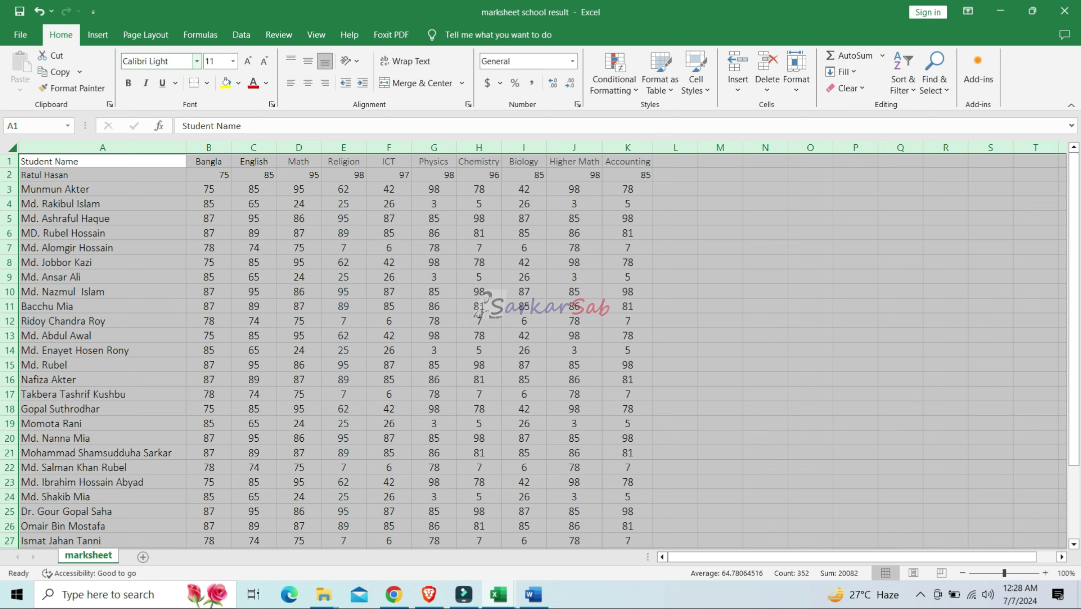
left_click(216, 62)
type("12")
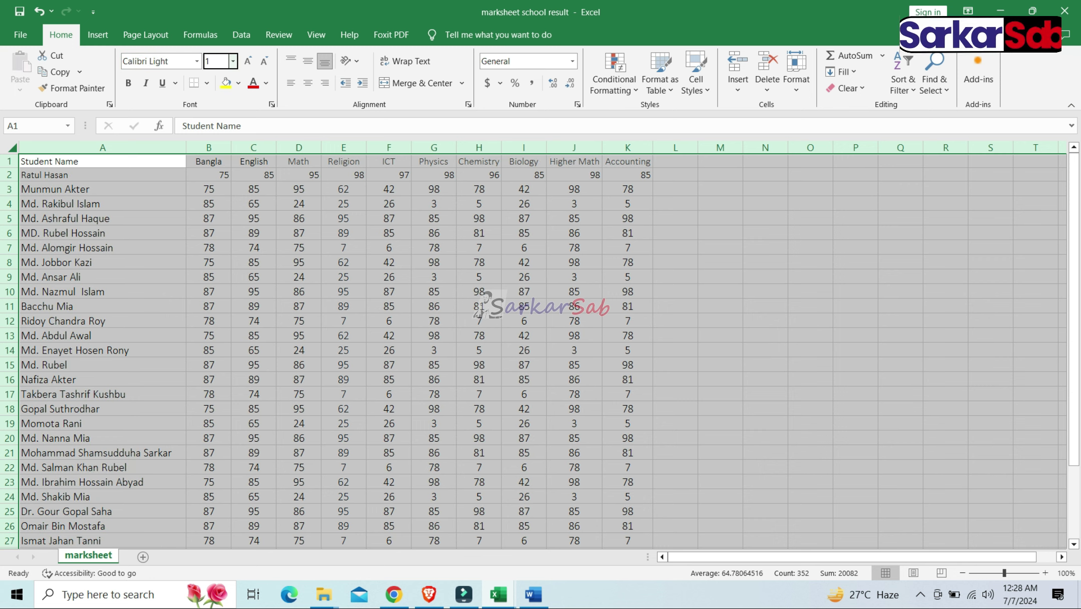
key("Return")
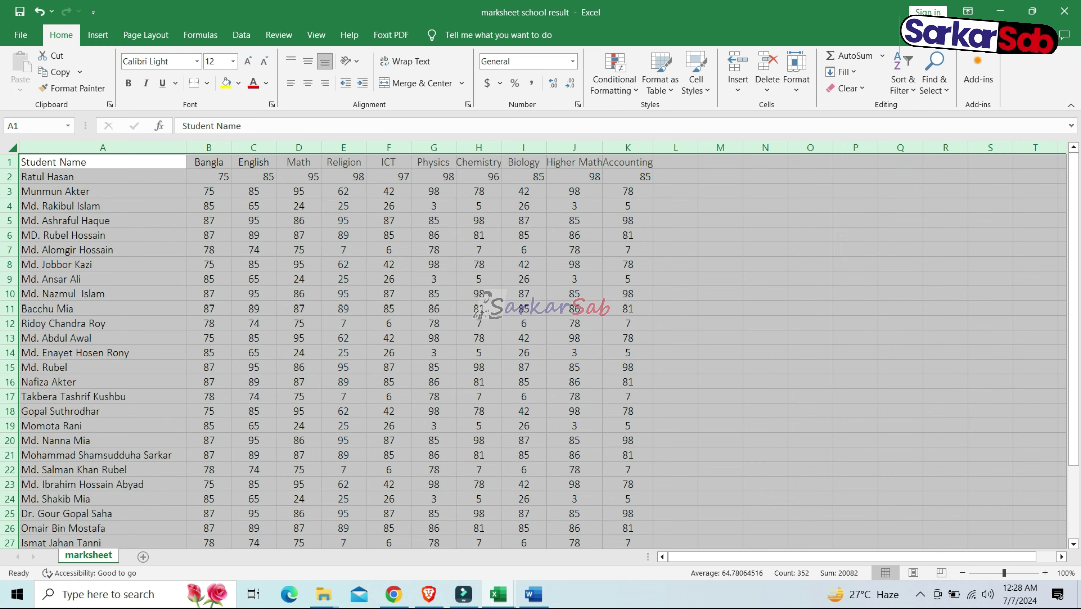
left_click(308, 61)
left_click(308, 83)
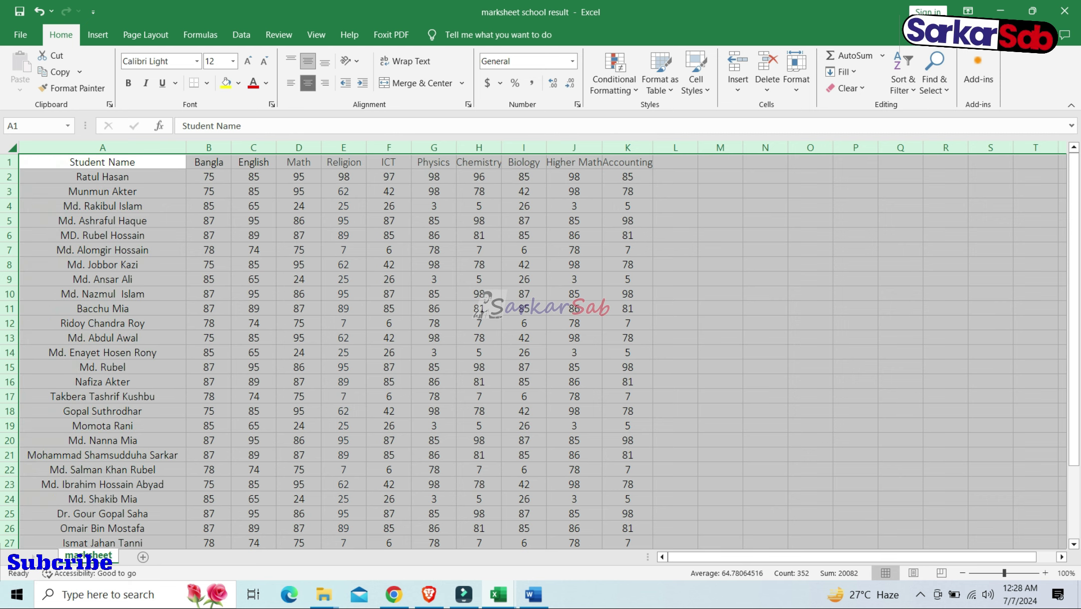
left_click(308, 83)
Re-centre the sheet horizontally and left-align the student names in column A
left_click(307, 83)
left_click(299, 264)
left_click(103, 147)
left_click(291, 83)
left_click(344, 162)
AutoFit the Chemistry column and make the header row A1:K1 bold
double_click(501, 147)
left_click(530, 205)
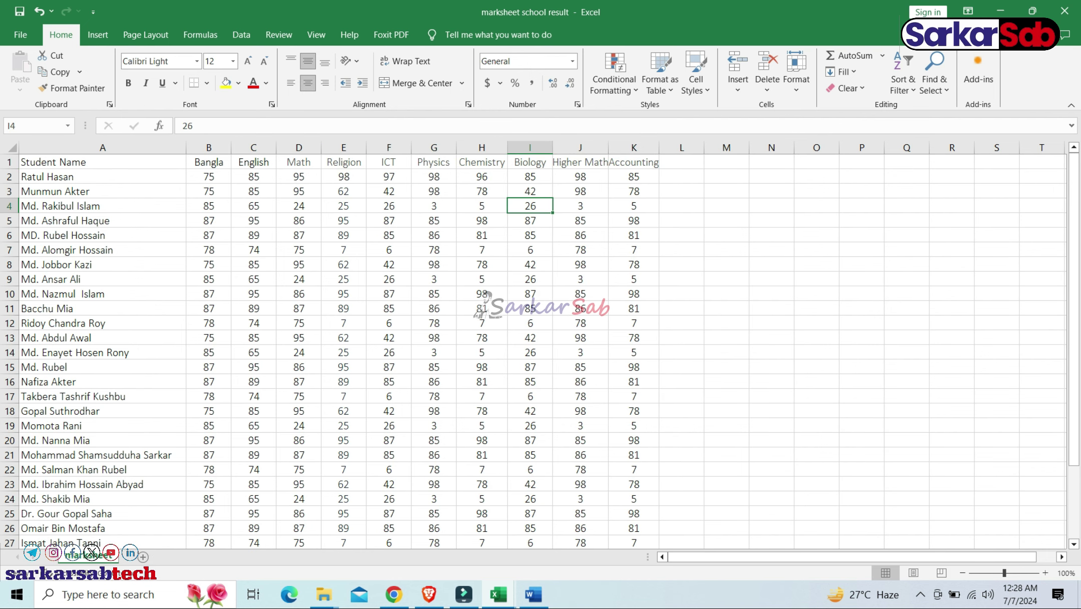
left_click_drag(102, 162, 634, 162)
left_click(128, 83)
Set the selected header row to 14 pt
left_click(216, 61)
type("14")
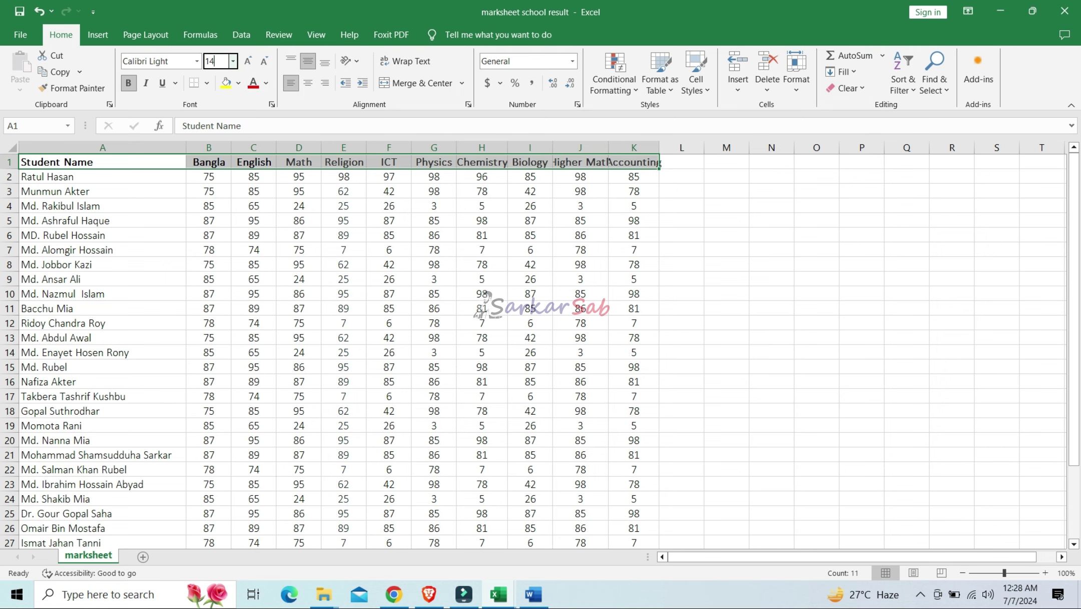
key("Return")
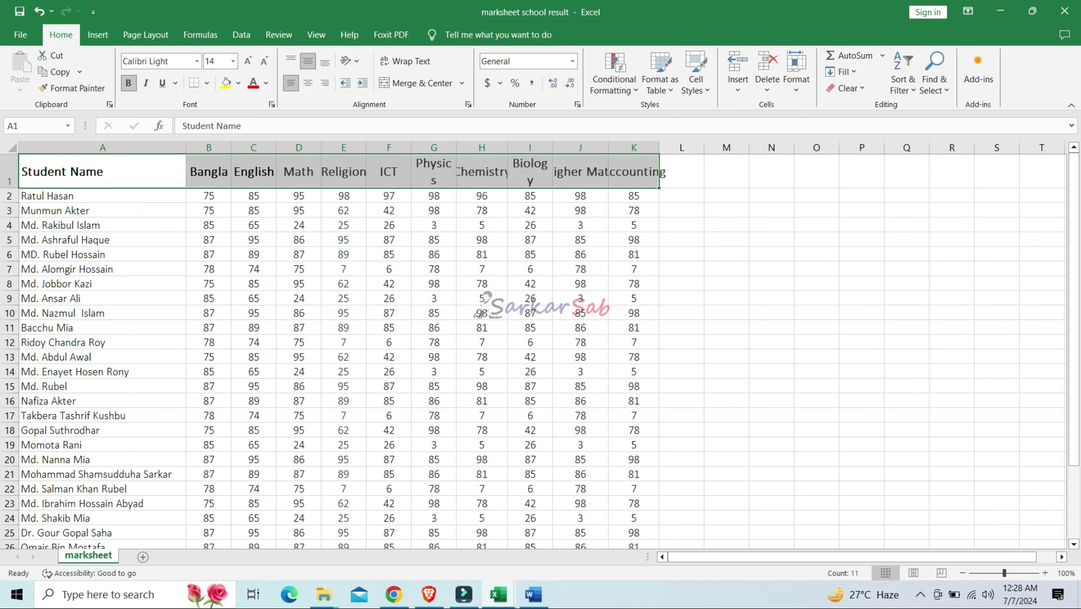
AutoFit the Chemistry, Biology and Accounting columns and wrap the Higher Math header
left_click(481, 254)
double_click(508, 147)
double_click(565, 148)
left_click(595, 171)
left_click(406, 61)
double_click(674, 148)
left_click(659, 225)
left_click(596, 171)
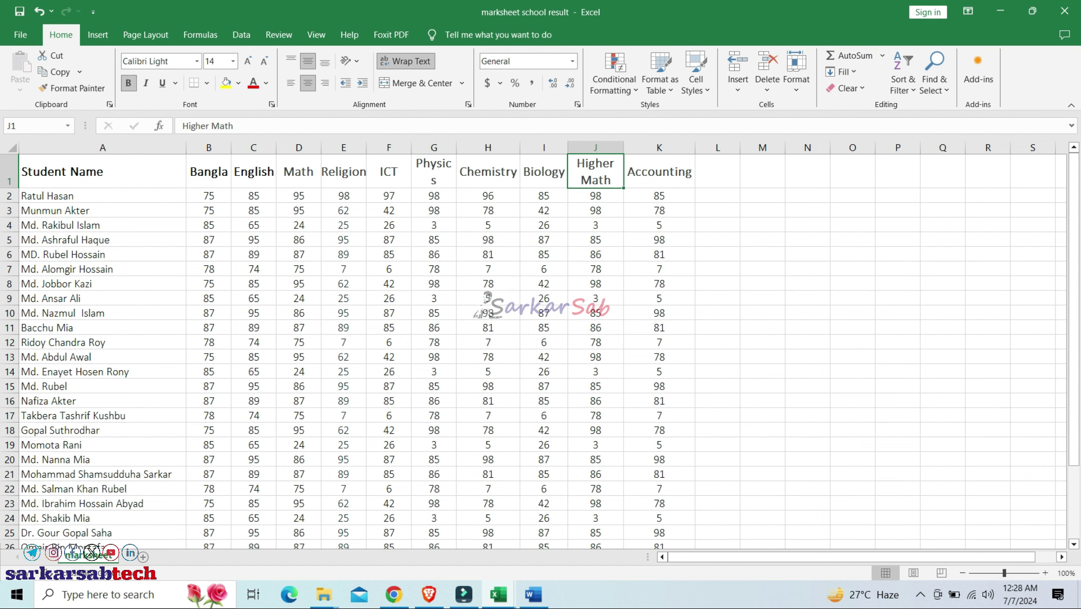
left_click(717, 196)
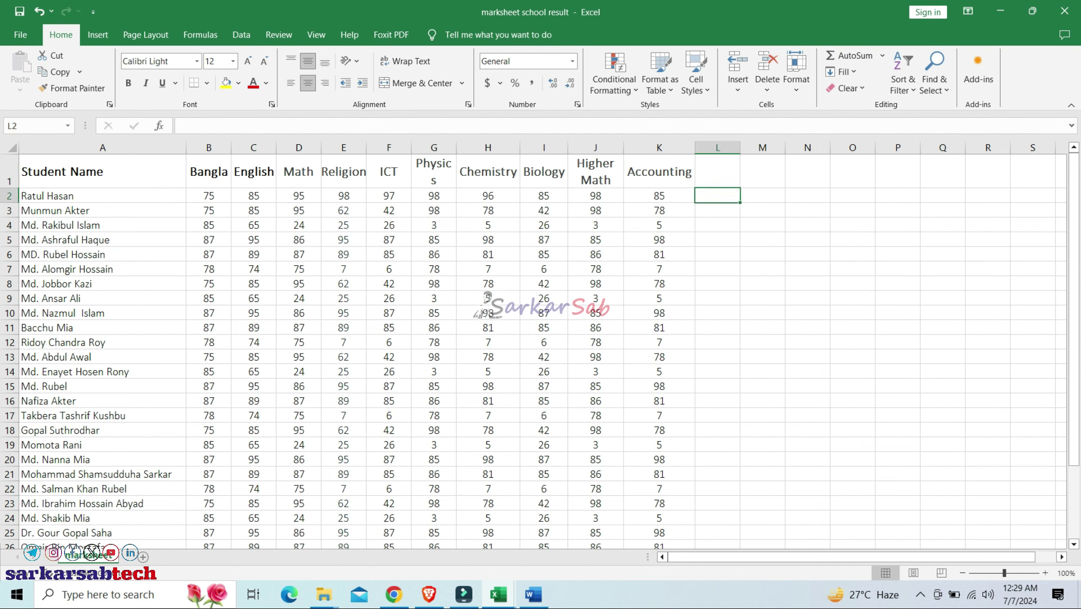
key("Down")
key("Down")
key("Down")
key("Down")
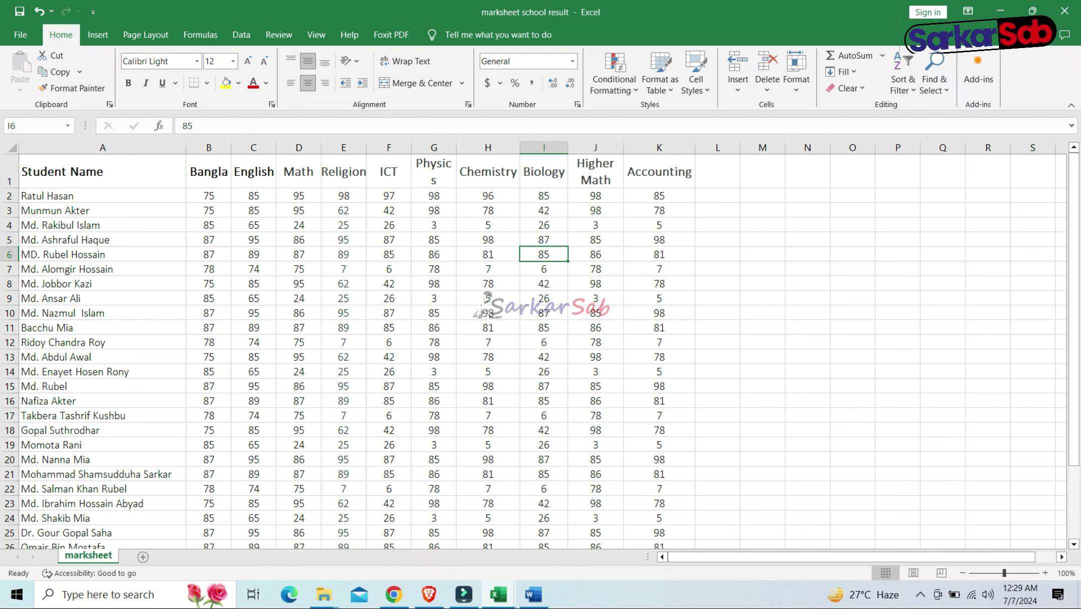
left_click_drag(103, 171, 488, 445)
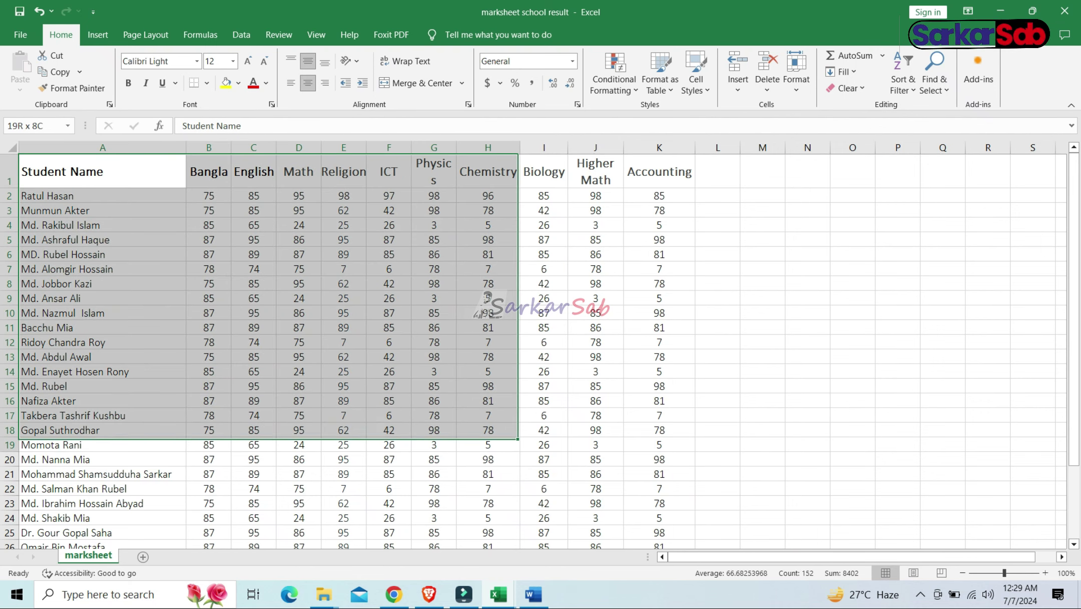
key("ctrl+a")
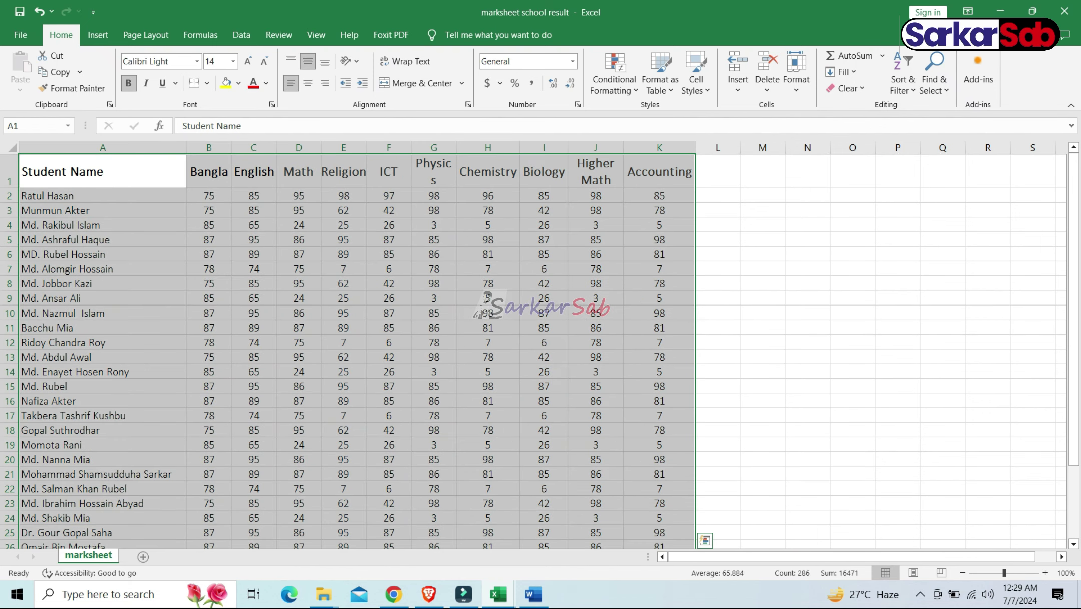
key("shift+Up")
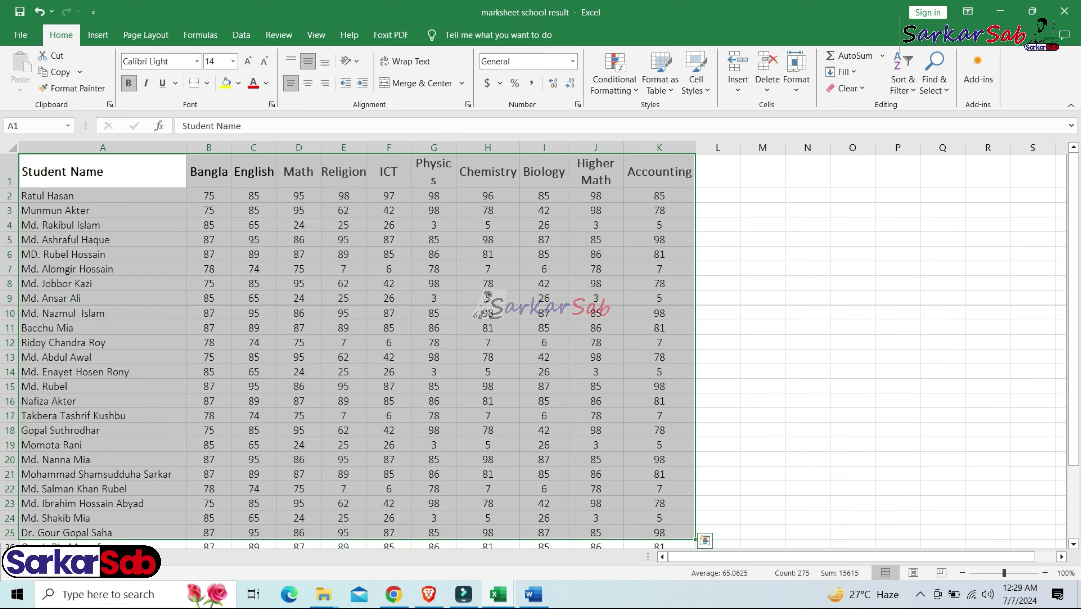
left_click(389, 386)
left_click_drag(103, 172, 660, 532)
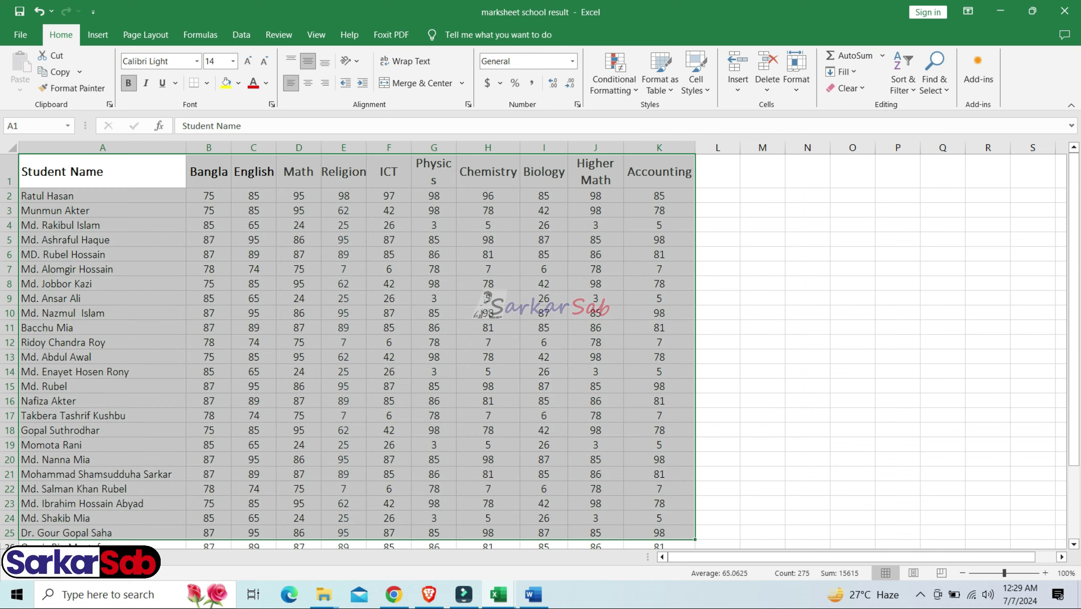
left_click_drag(659, 171, 103, 172)
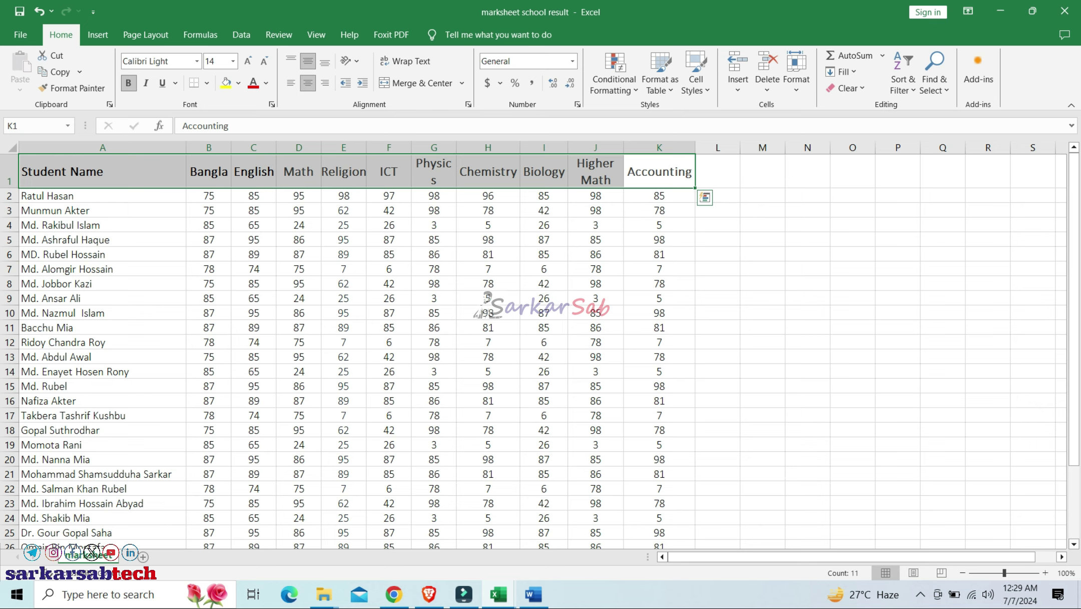